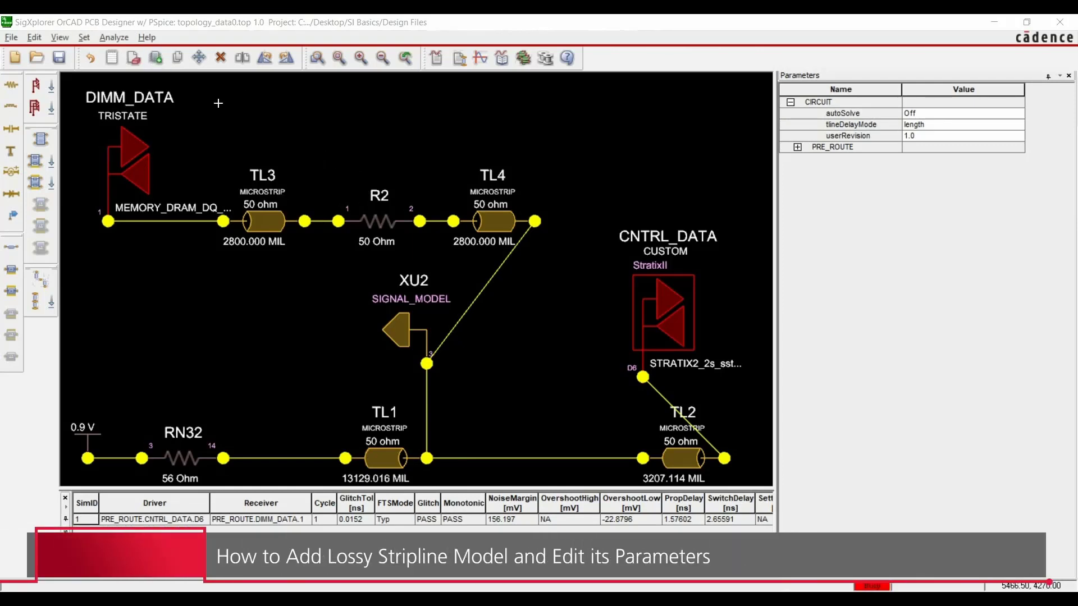
- Add a Stripline_1 interconnect element to the canvas above resistor RN32 and finish adding elements
left_click(156, 58)
left_click_drag(352, 97, 294, 84)
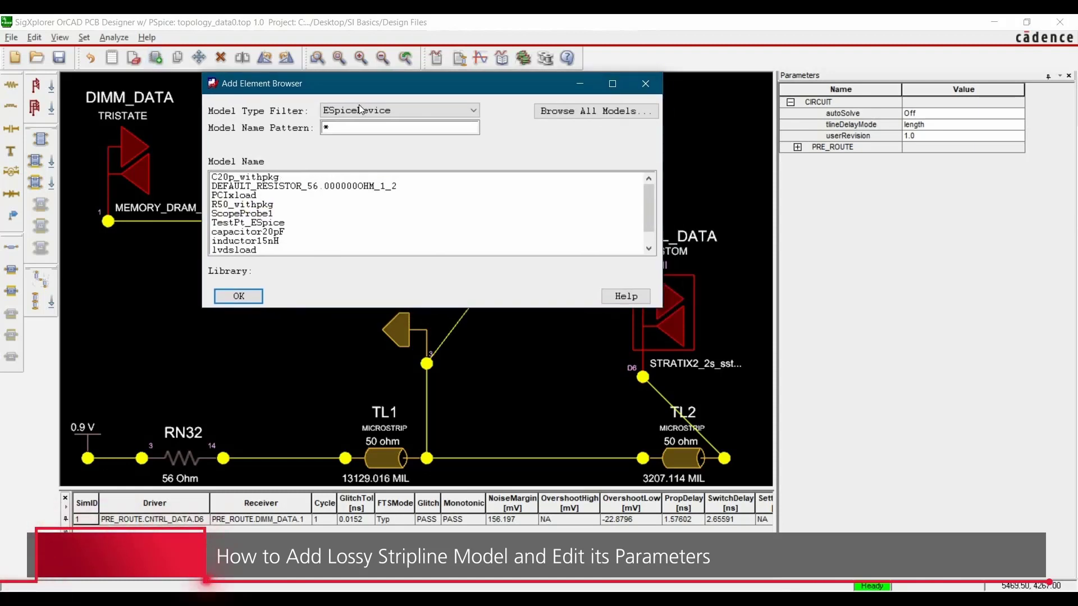
left_click(400, 110)
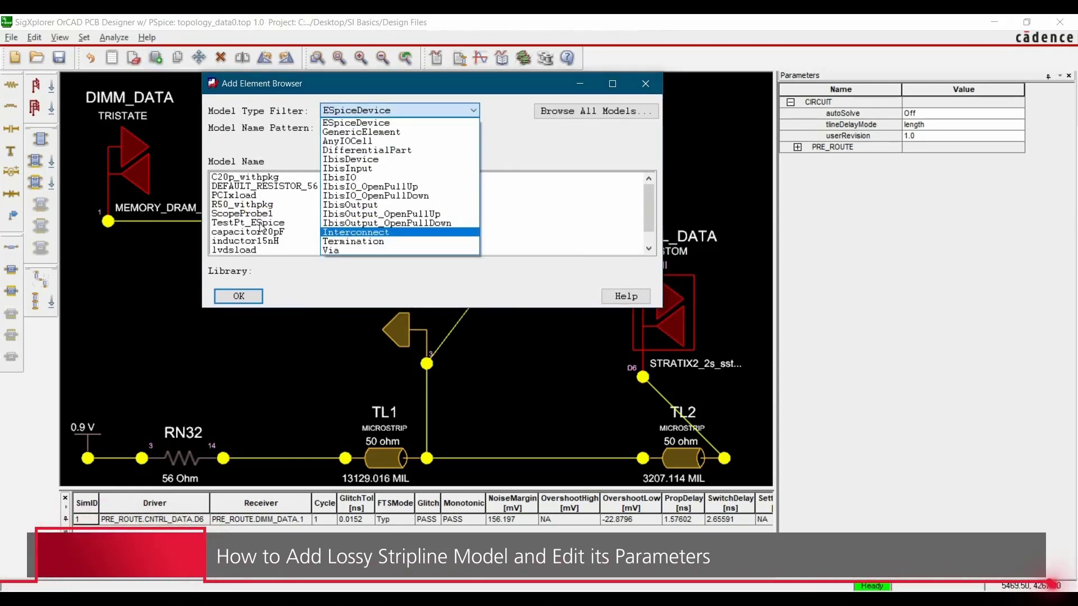
left_click(359, 232)
left_click(244, 214)
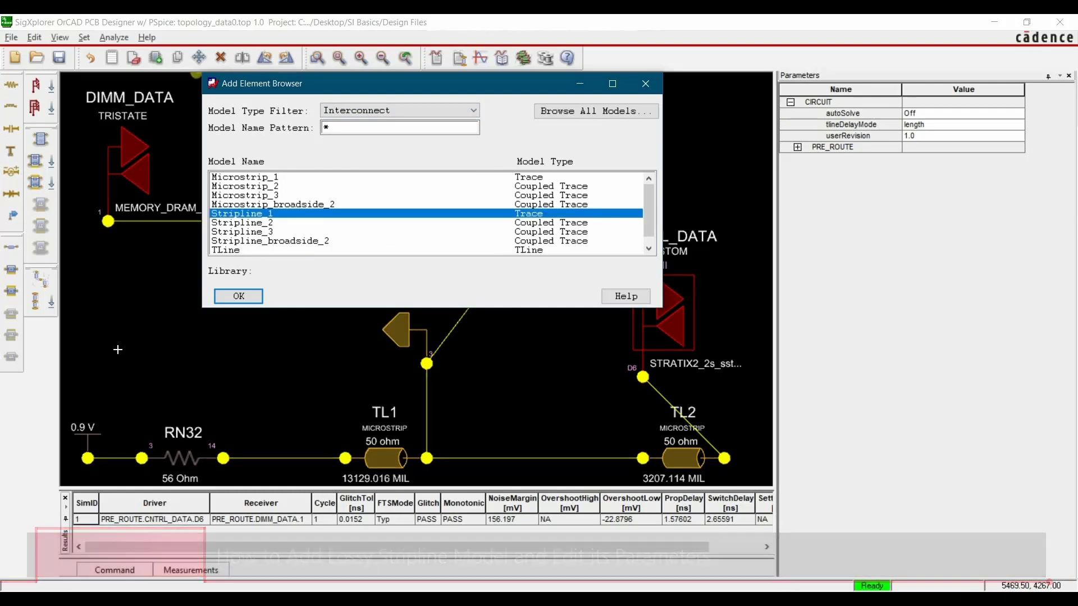
left_click(146, 380)
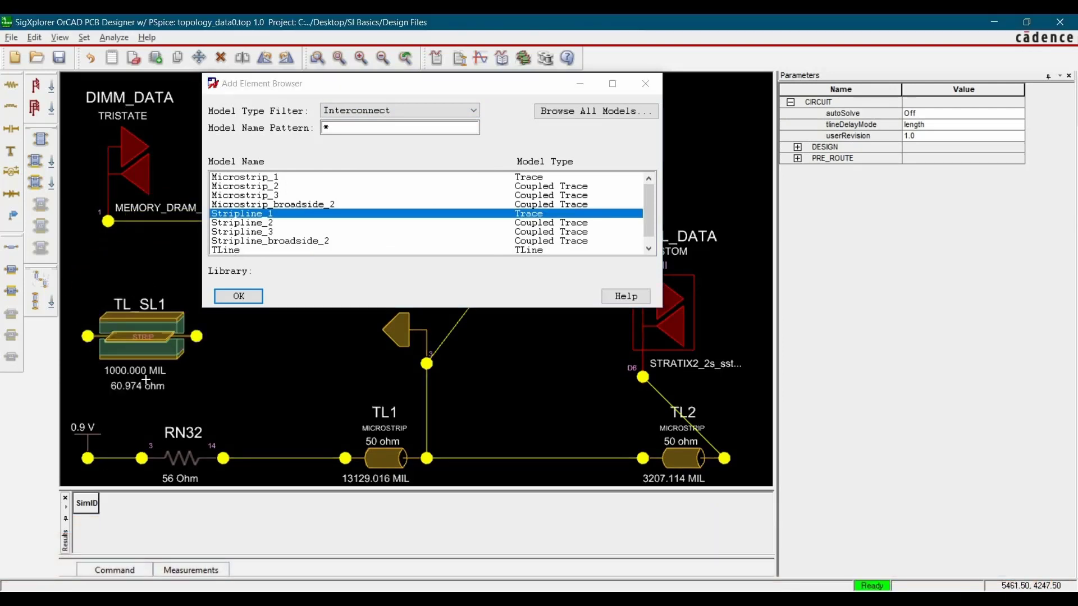
right_click(257, 390)
left_click(227, 309)
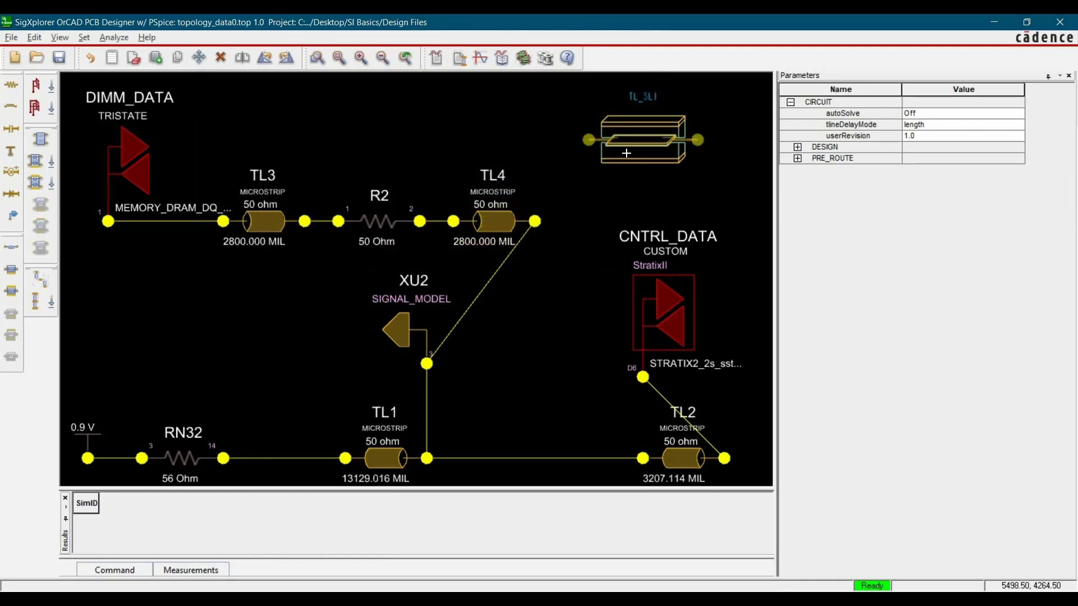
- Move the new stripline to the empty area above CNTRL_DATA
left_click(628, 148)
left_click(614, 139)
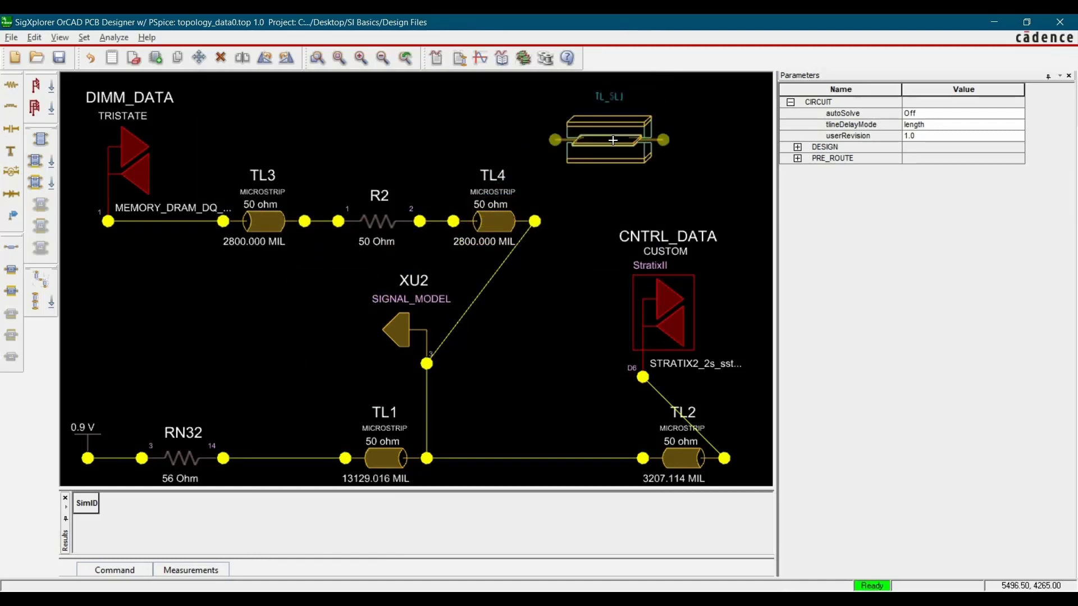
left_click(621, 144)
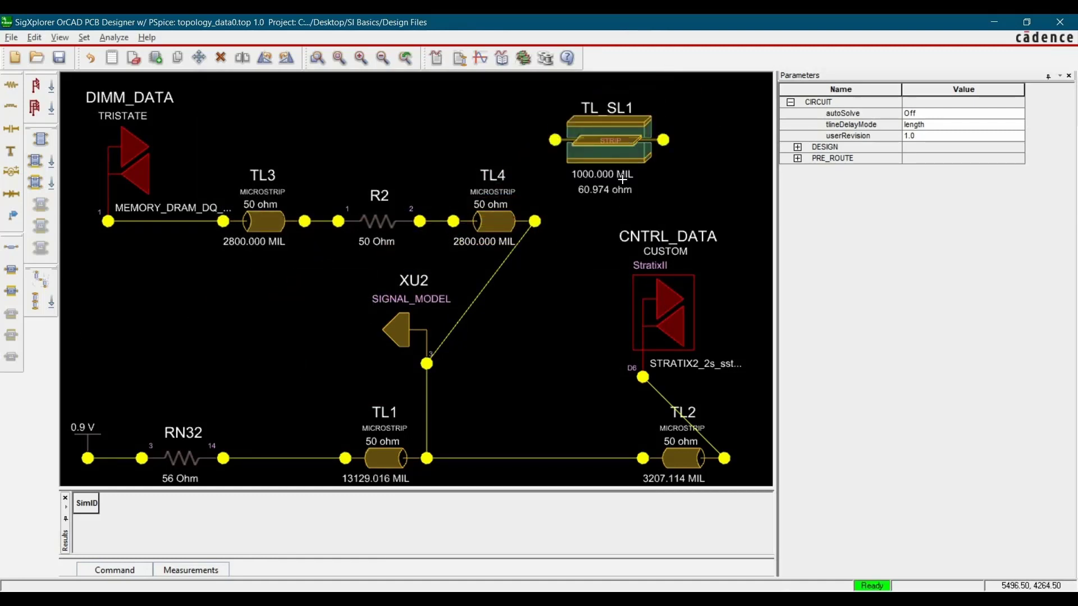
- Show the parameters of stripline TL_SL1 and change its layer to L3_IS1
right_click(609, 137)
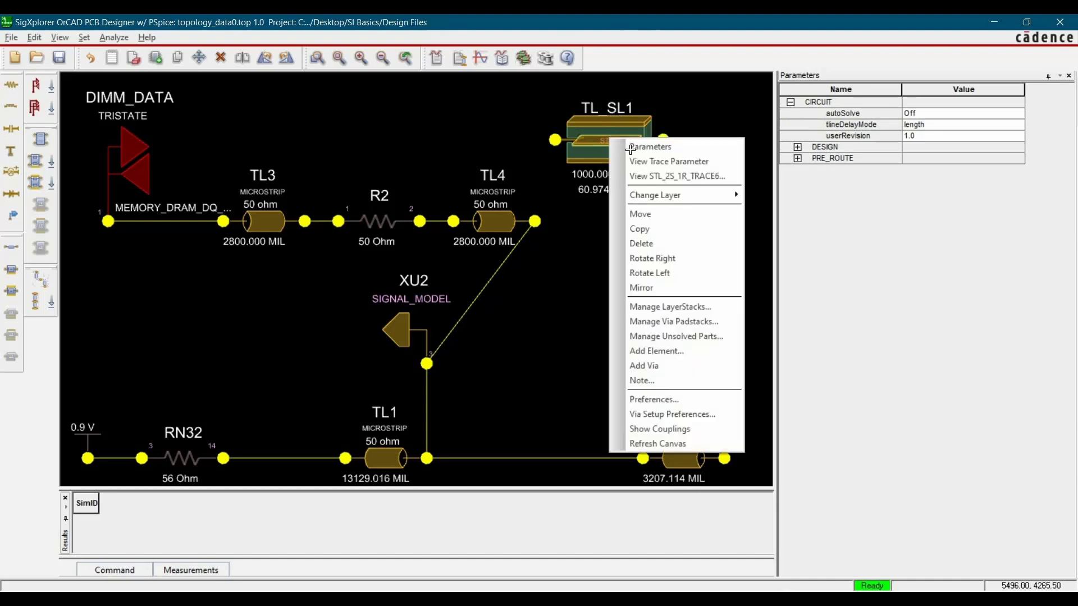
left_click(631, 146)
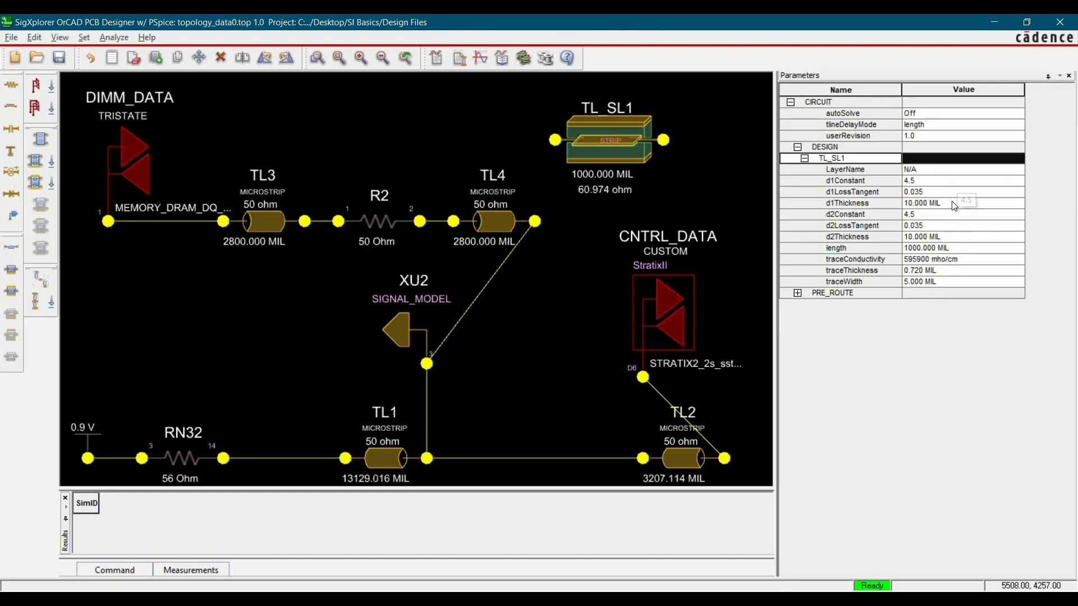
left_click(624, 152)
right_click(624, 152)
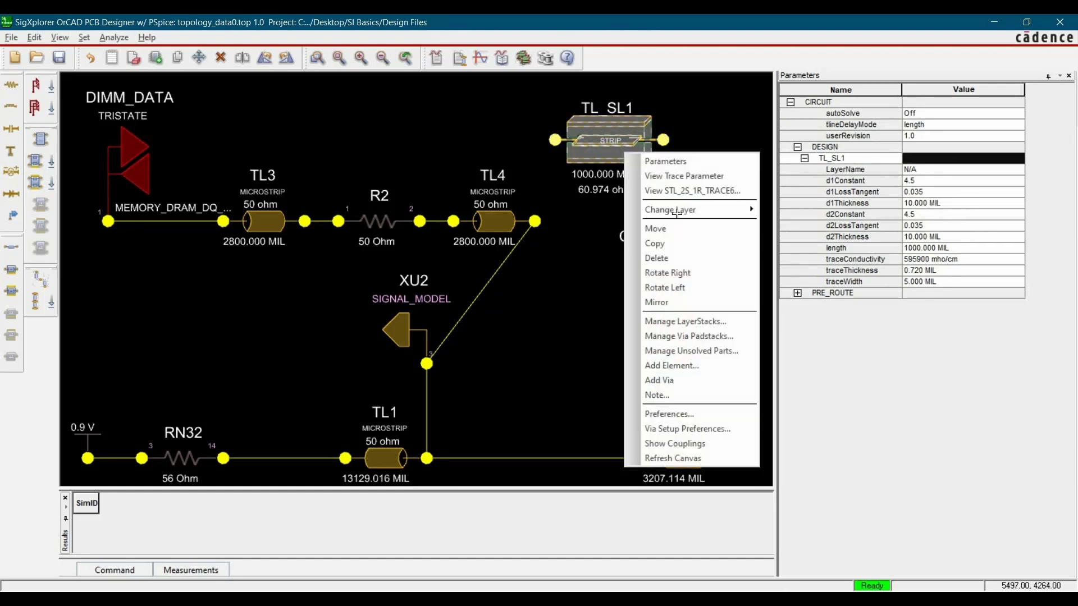
mouse_move(688, 210)
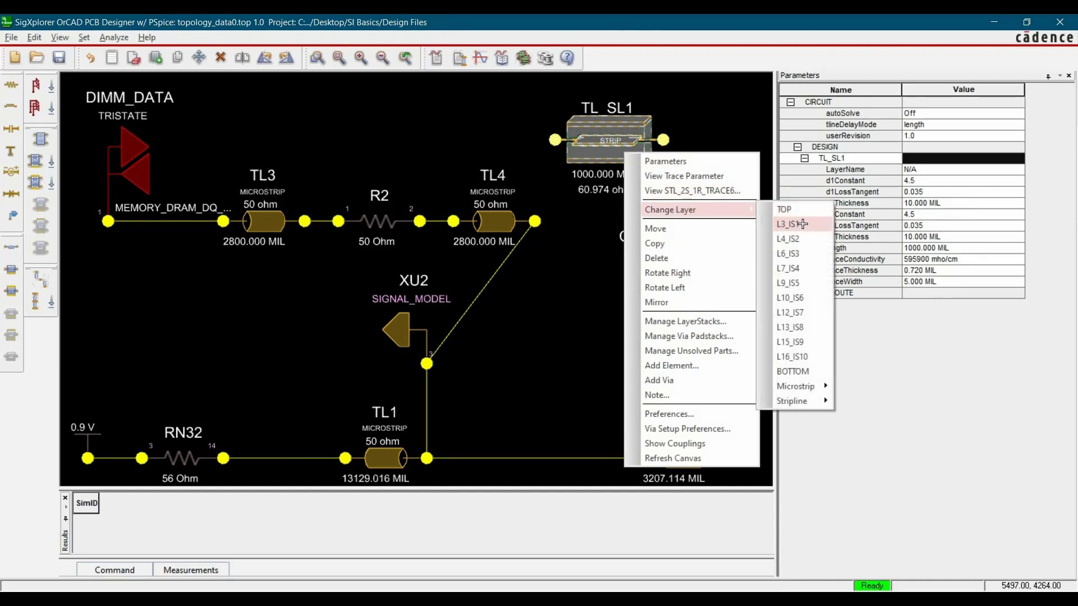
left_click(786, 224)
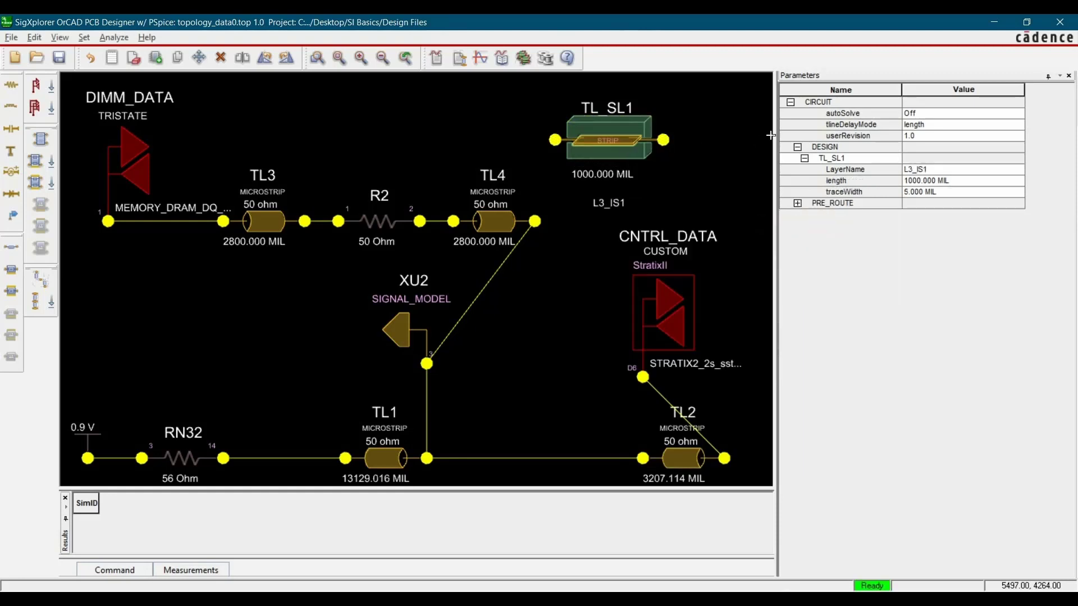
- Set the length of stripline TL_SL1 to 3500 MIL
mouse_move(624, 135)
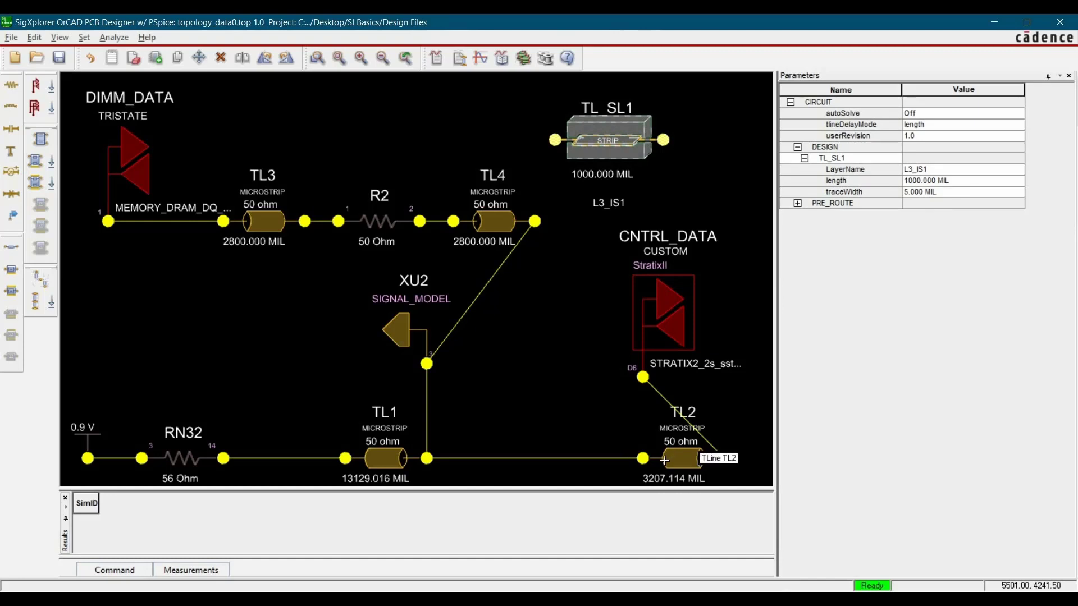
left_click_drag(676, 459, 662, 460)
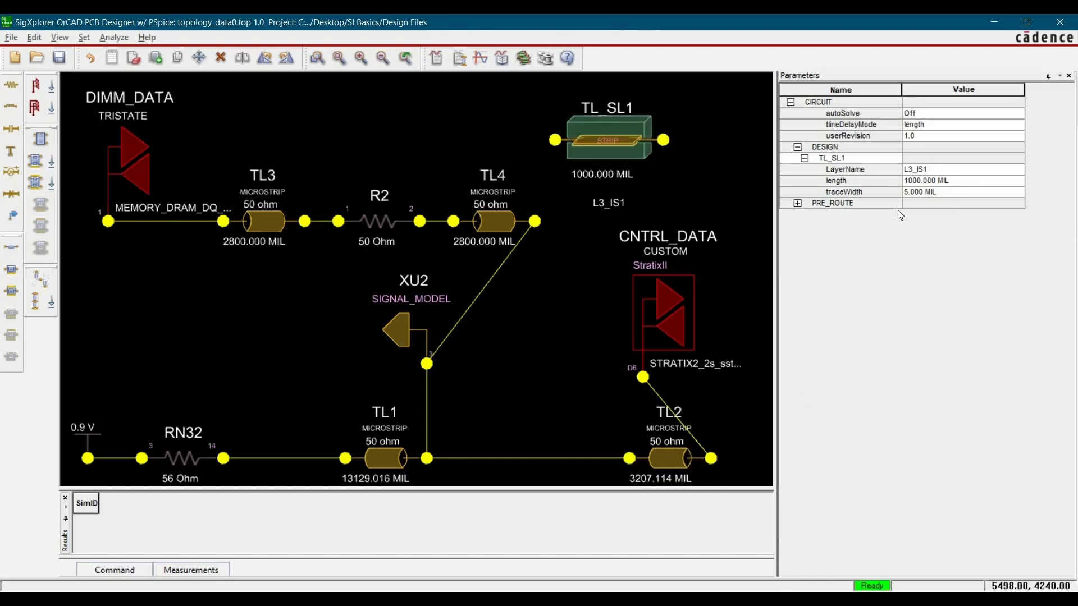
left_click(909, 182)
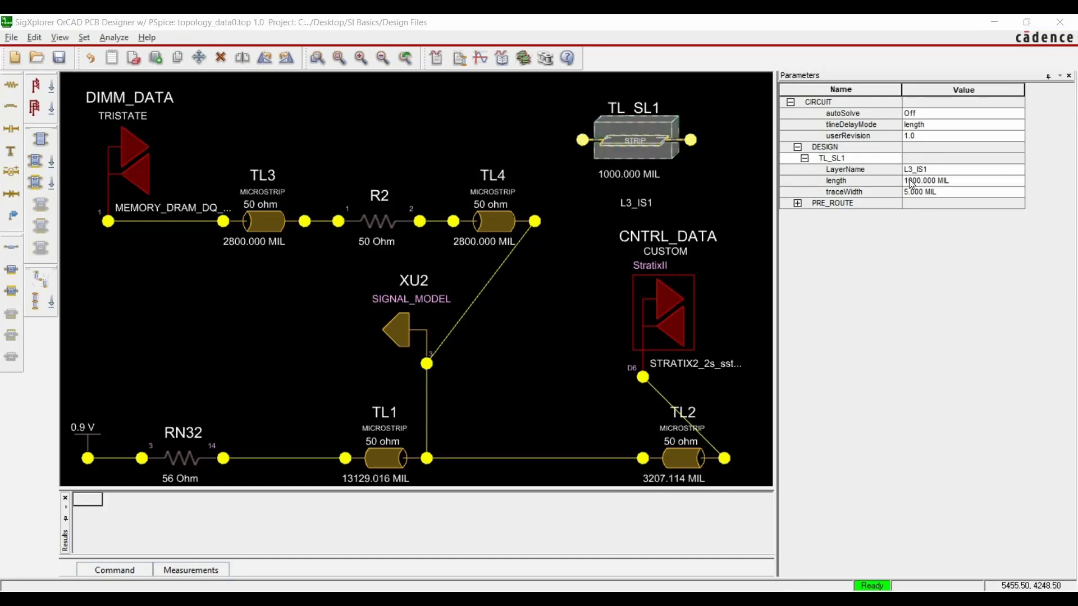
left_click(911, 182)
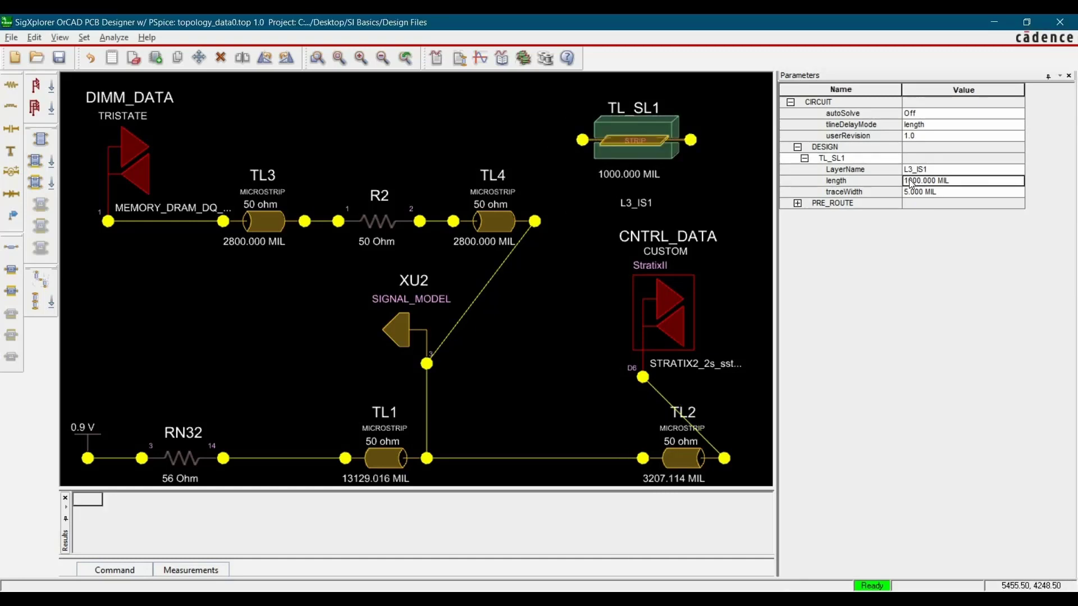
type("35")
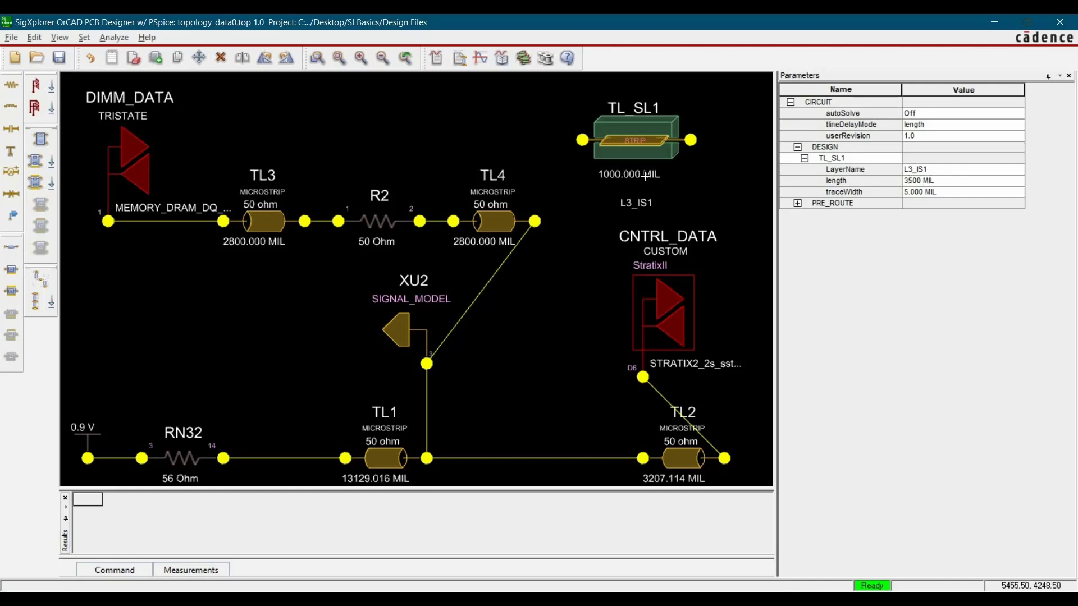
type("00.000 MIL")
key("Return")
- Replace ideal lines TL2 and TL1 with TL_SL1 and a copy of it, raising CNTRL_DATA to make room
mouse_move(636, 140)
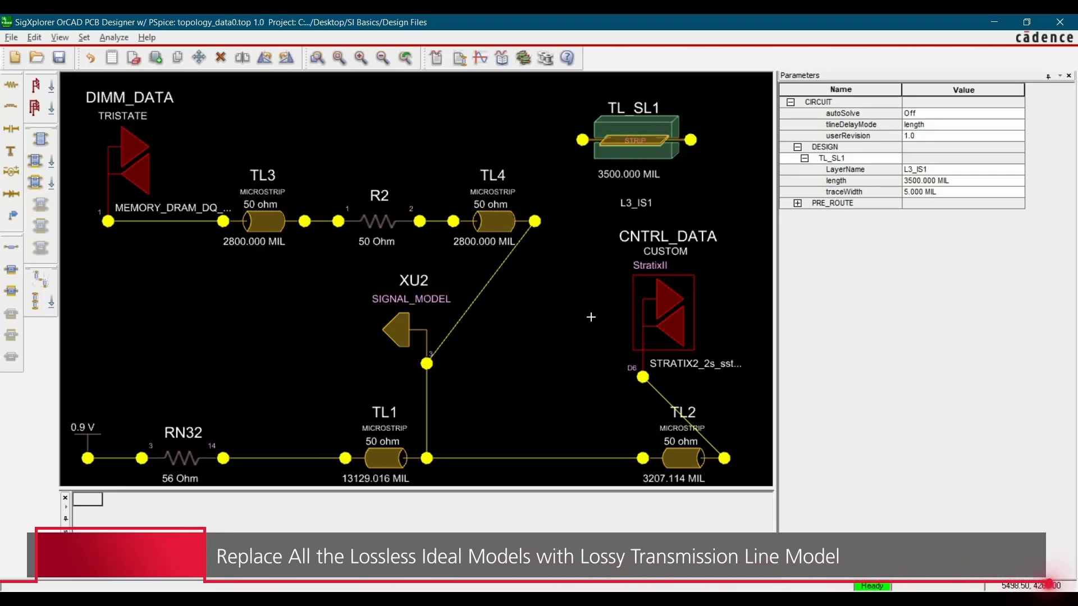
left_click_drag(635, 140, 546, 416)
right_click(591, 436)
left_click(618, 212)
left_click(361, 411)
left_click_drag(588, 444, 639, 430)
left_click_drag(668, 314, 696, 220)
left_click_drag(361, 412, 377, 418)
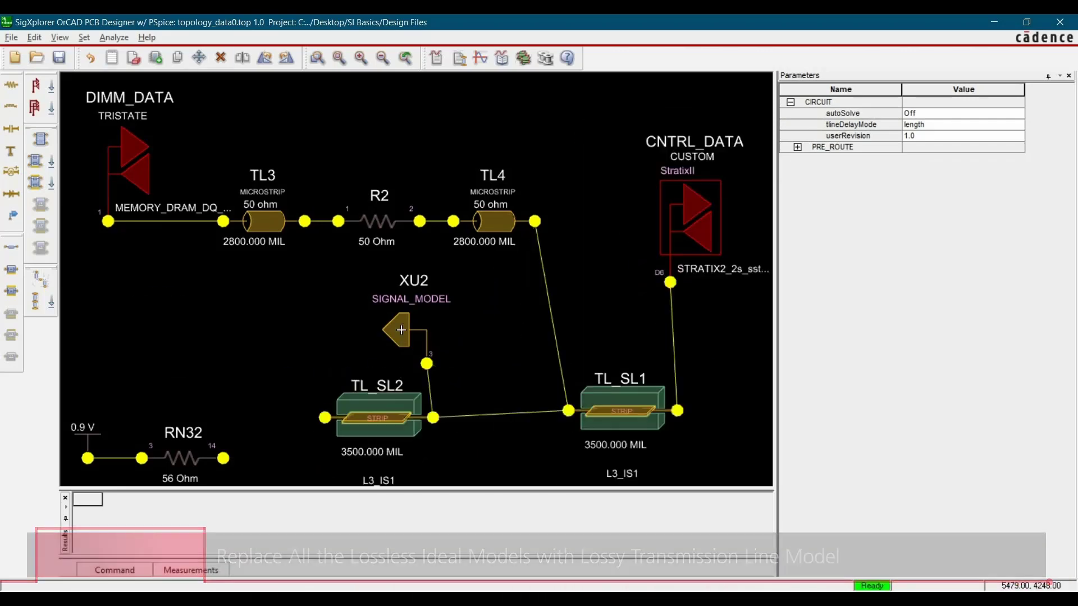
- Reposition XU2 and RN32, and replace ideal line TL3 with a stripline copy between DIMM_DATA and R2
left_click_drag(401, 330, 442, 324)
left_click_drag(182, 458, 263, 378)
right_click(362, 416)
left_click(391, 192)
left_click(267, 120)
left_click_drag(267, 121, 234, 238)
- Replace ideal line TL4 with a copy of TL_SL3, connected between R2 and TL_SL1
right_click(285, 261)
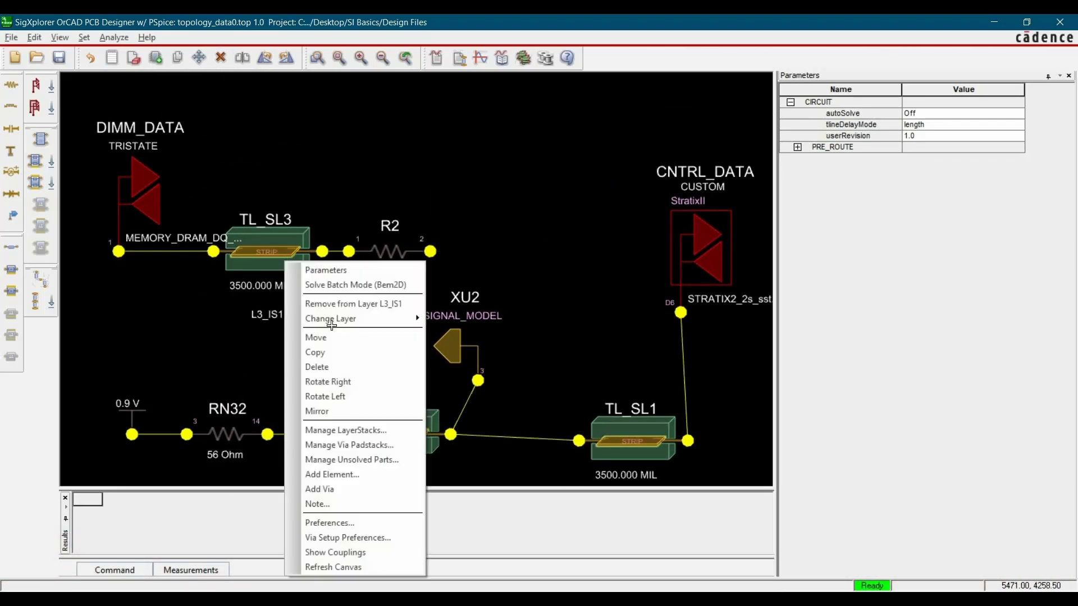
left_click(315, 353)
left_click(517, 252)
left_click_drag(430, 251, 463, 251)
left_click_drag(573, 252, 579, 441)
- Align TL_SL1 and XU2 with the lower row so the connecting wires run straight
left_click_drag(449, 346, 496, 366)
middle_click_drag(411, 349, 392, 311)
left_click_drag(612, 404, 606, 396)
left_click_drag(475, 340, 475, 373)
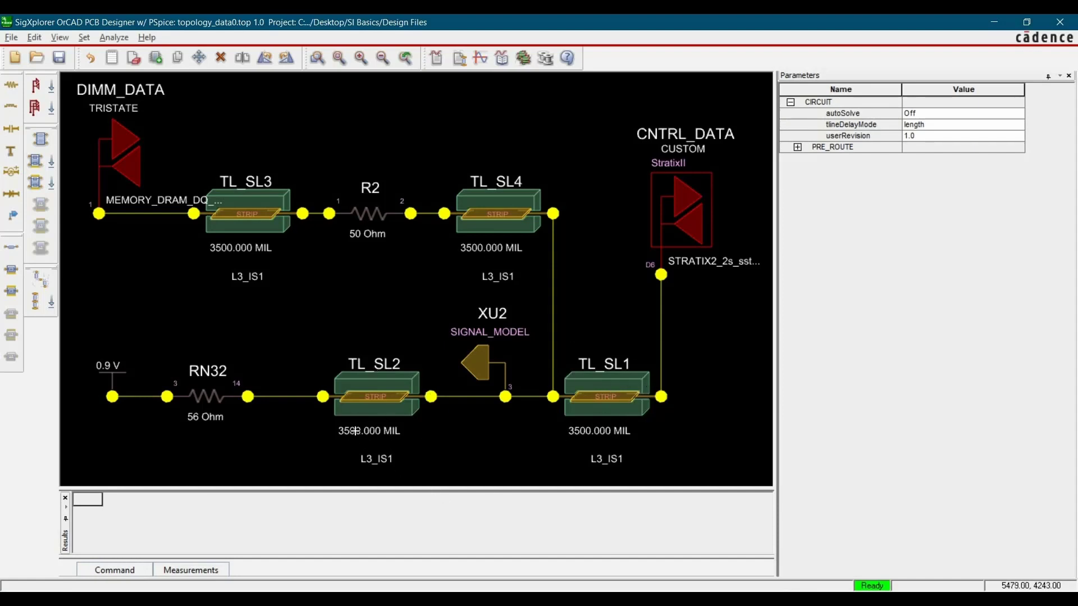
- Set the length of stripline TL_SL2 to 350 MIL
mouse_move(355, 431)
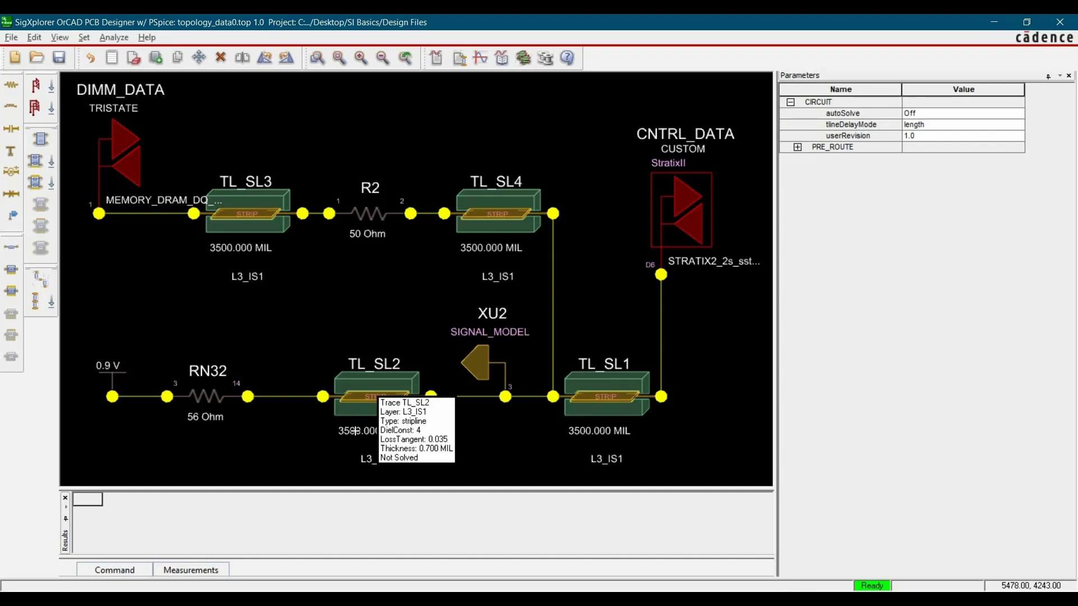
left_click(354, 431)
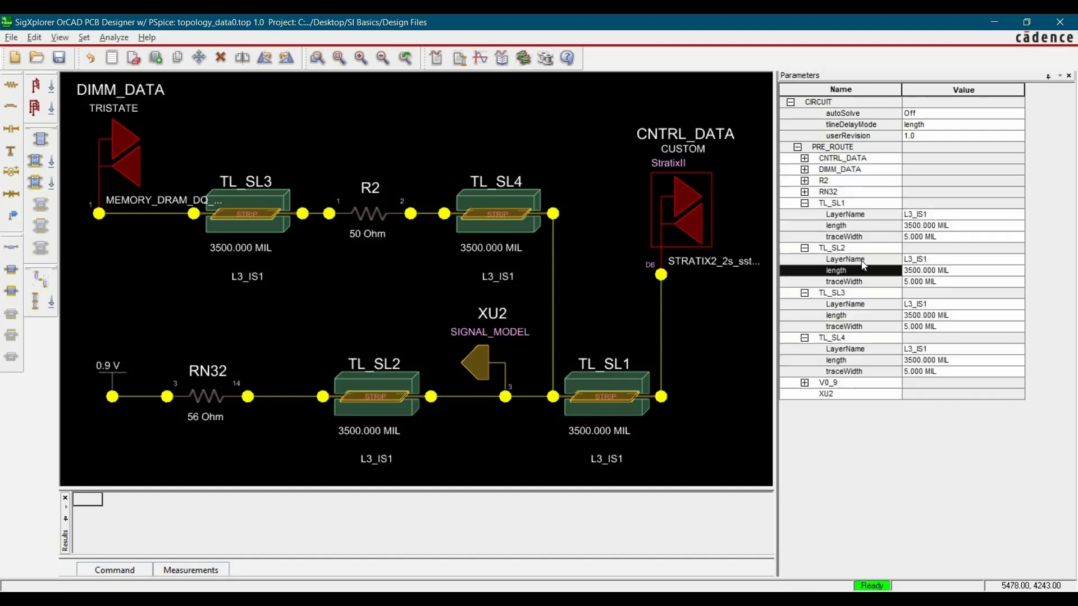
left_click(925, 272)
type("350")
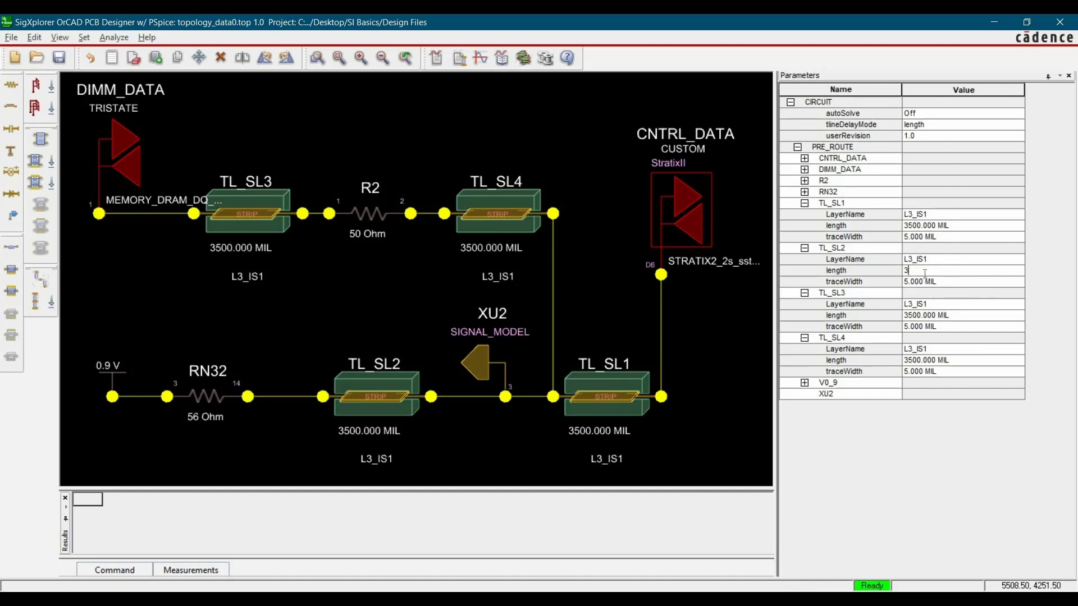
key("Return")
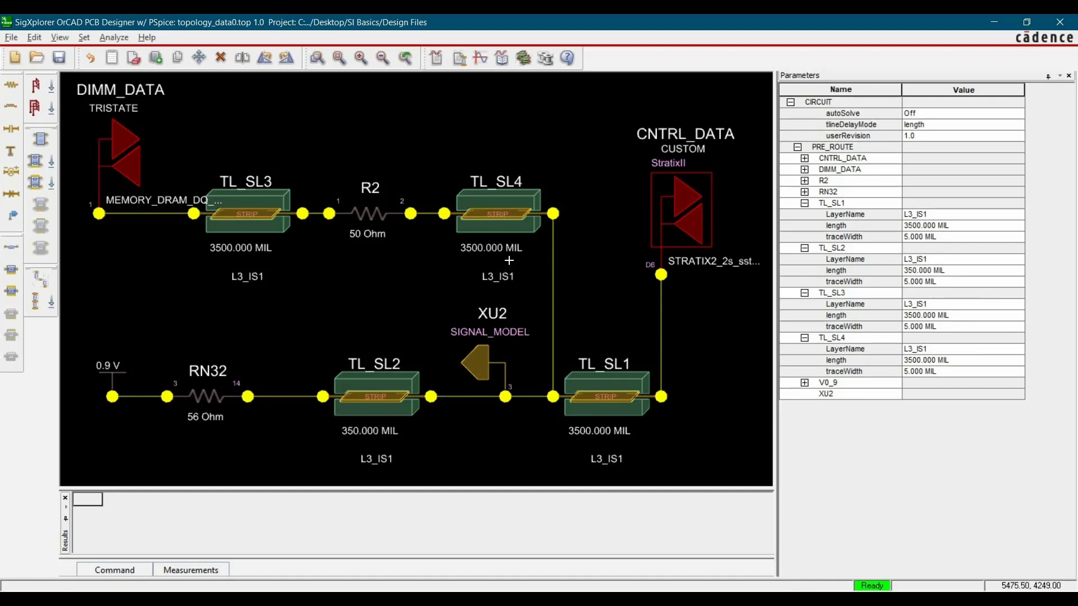
- Set the length of stripline TL_SL4 to 150 MIL
left_click(498, 225)
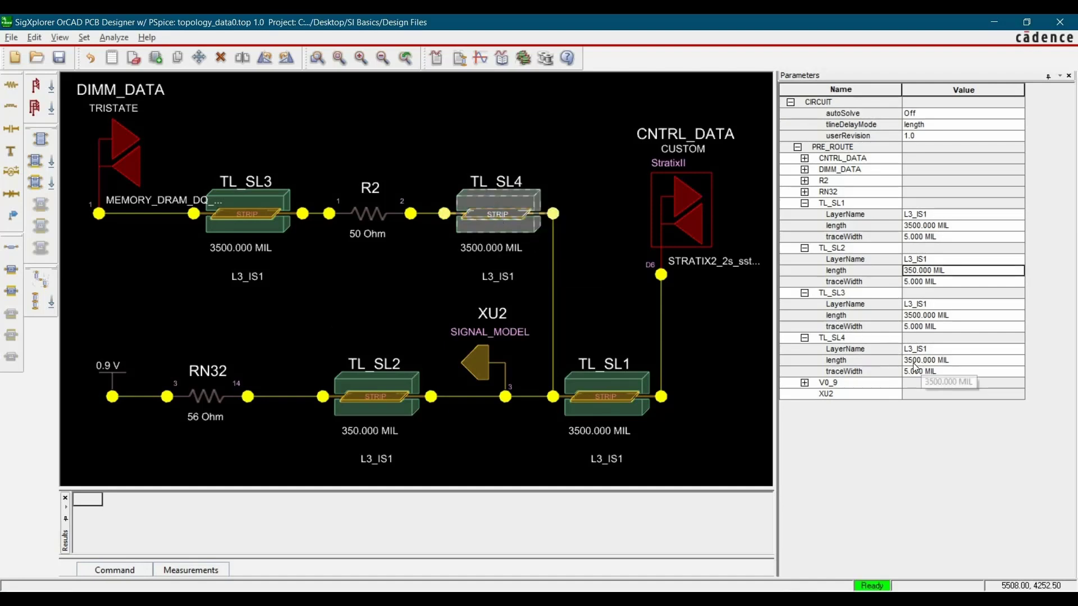
left_click(915, 363)
type("1")
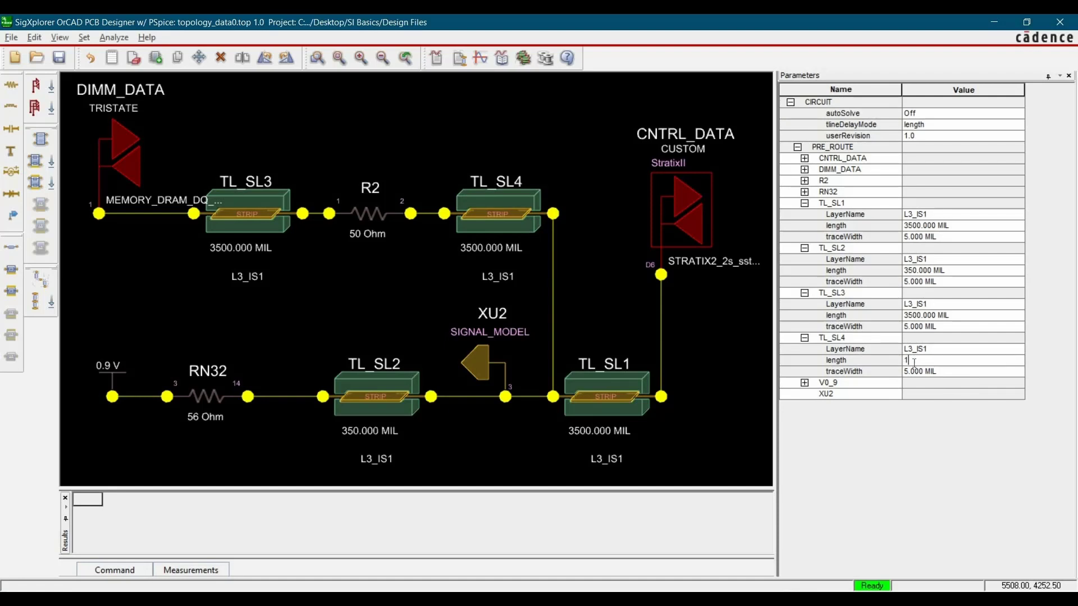
type("50")
key("Return")
- Set the length of stripline TL_SL3 to 750 MIL and save the topology
left_click(226, 208)
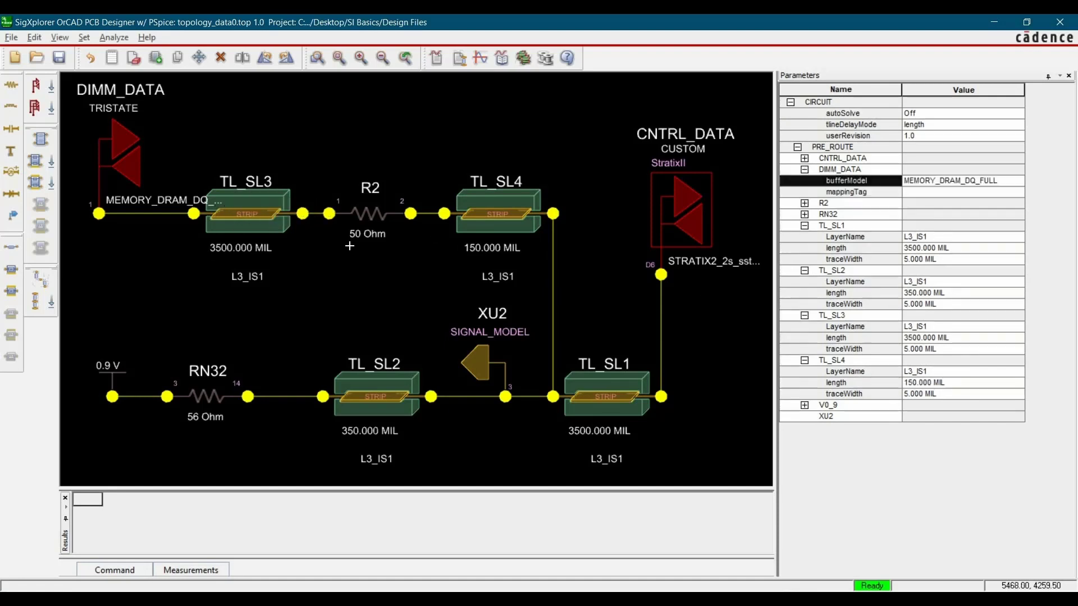
left_click(247, 215)
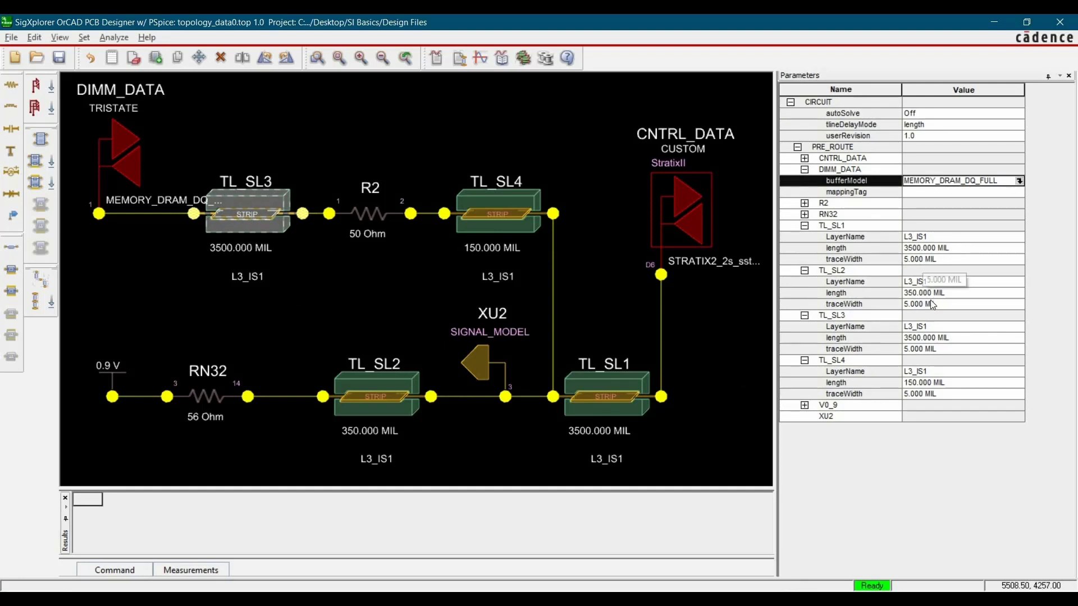
left_click(916, 339)
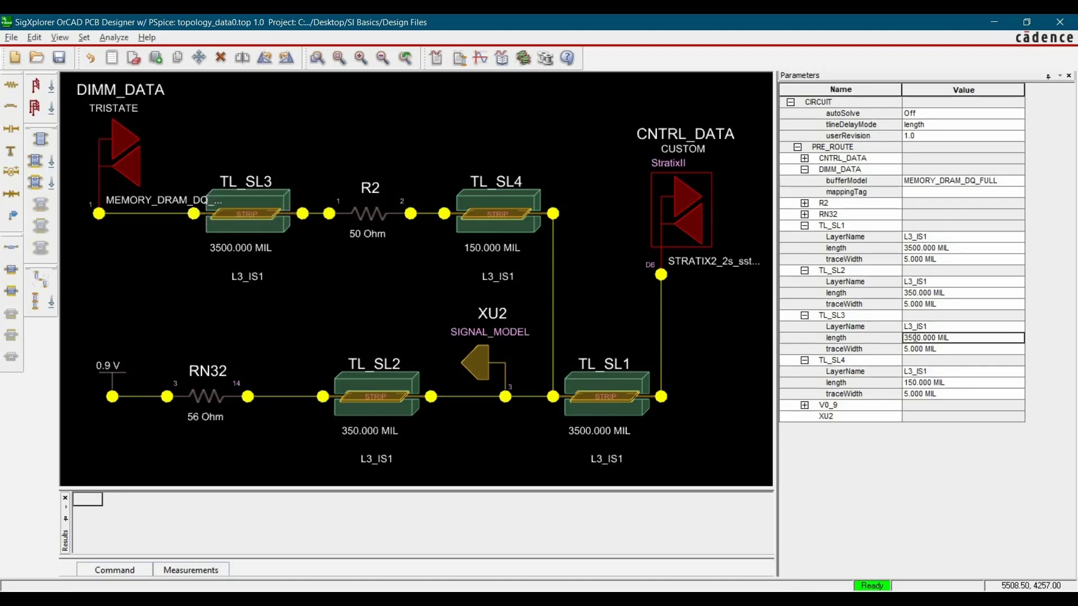
type("750")
left_click(337, 269)
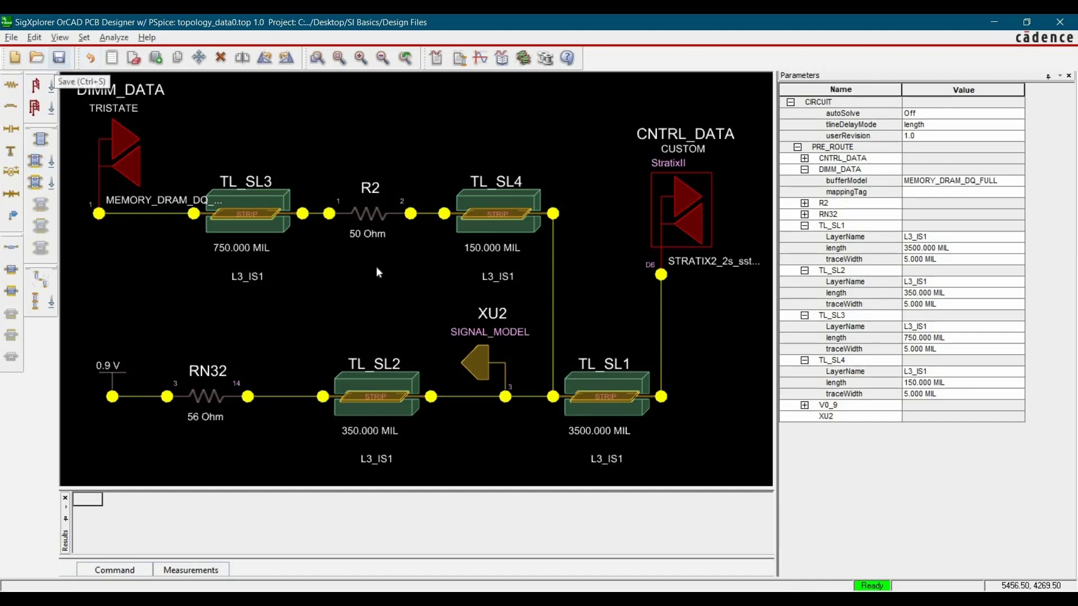
left_click(58, 58)
left_click(559, 340)
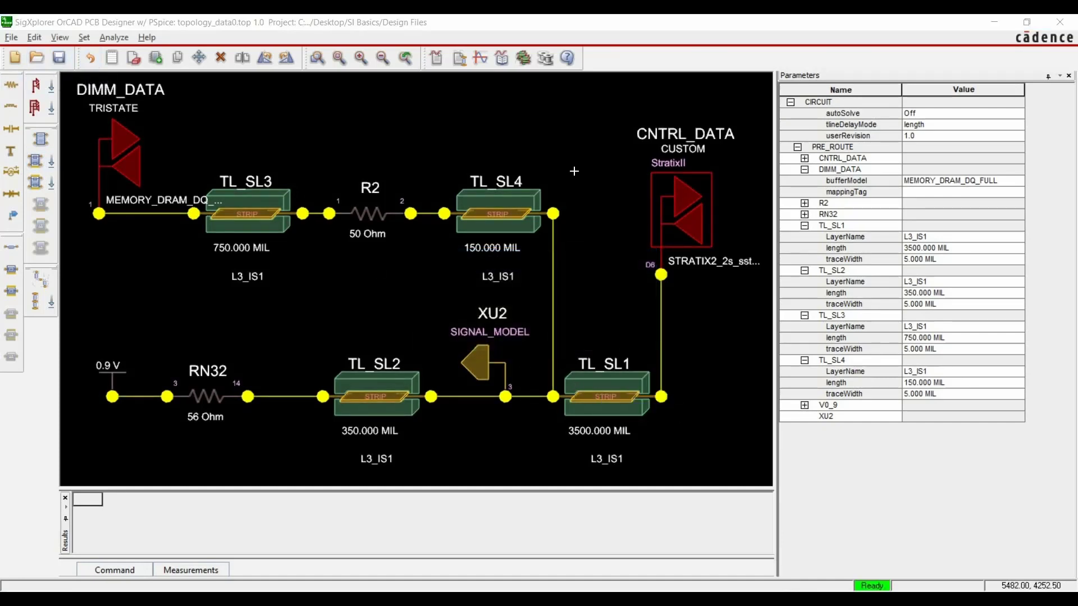
- Set the resistance of resistor R2 to 22 Ohm
left_click(371, 217)
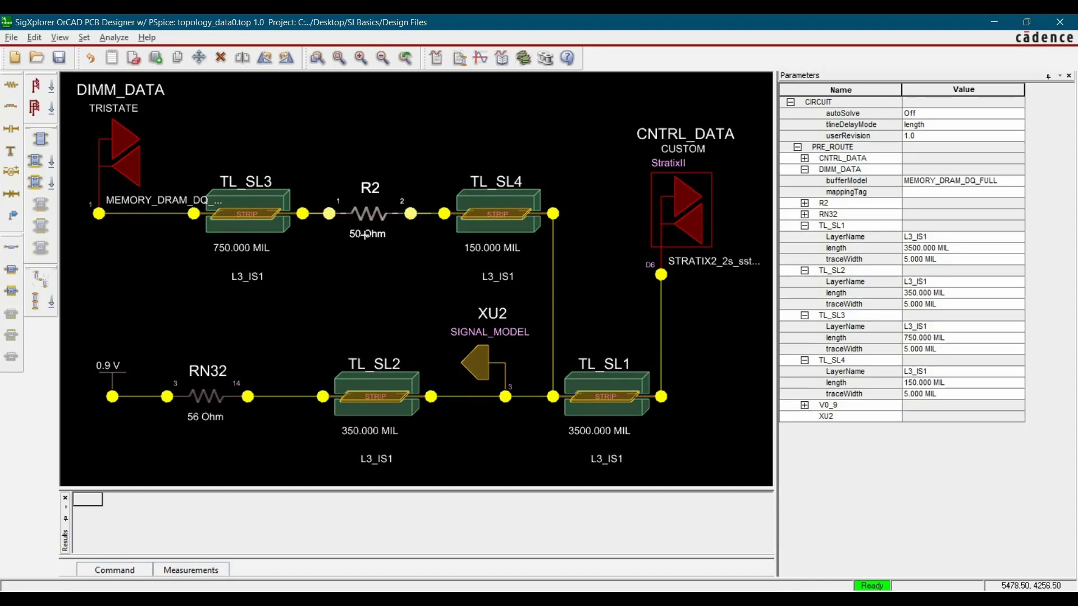
left_click(876, 260)
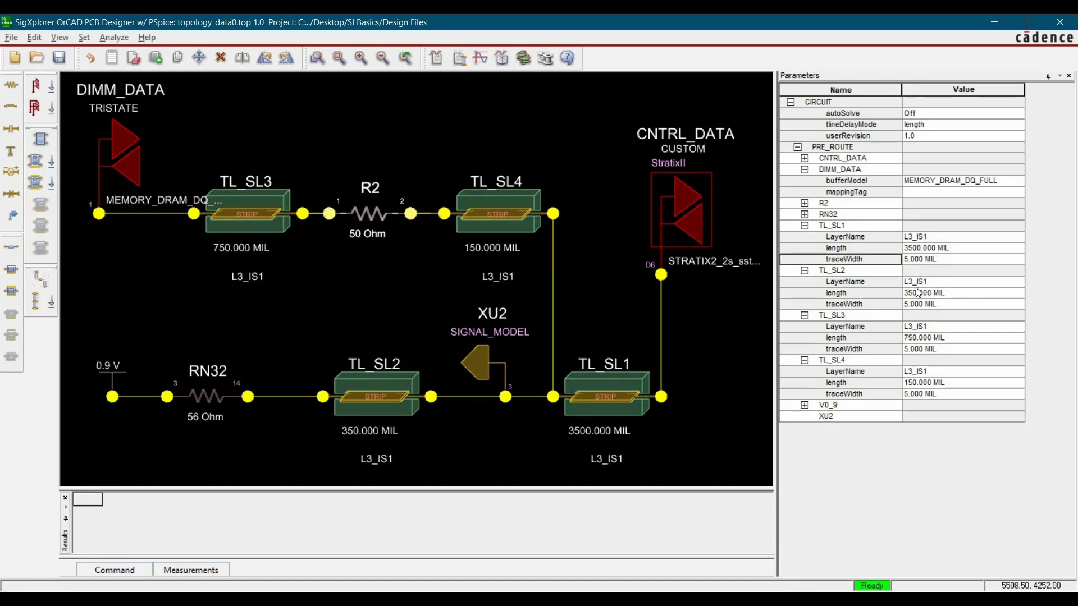
left_click(805, 204)
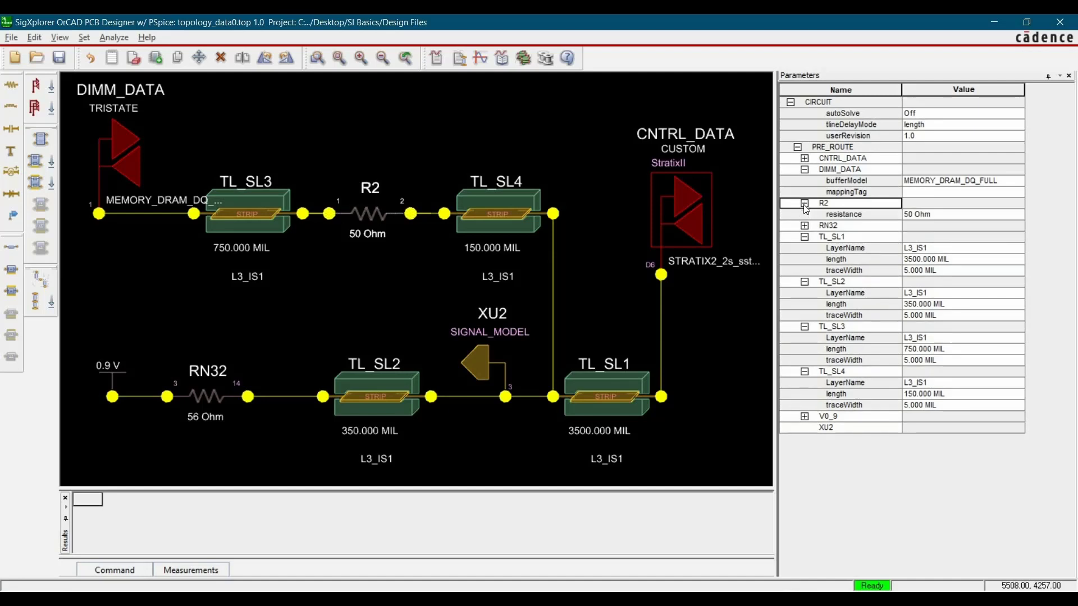
left_click(918, 215)
type("22")
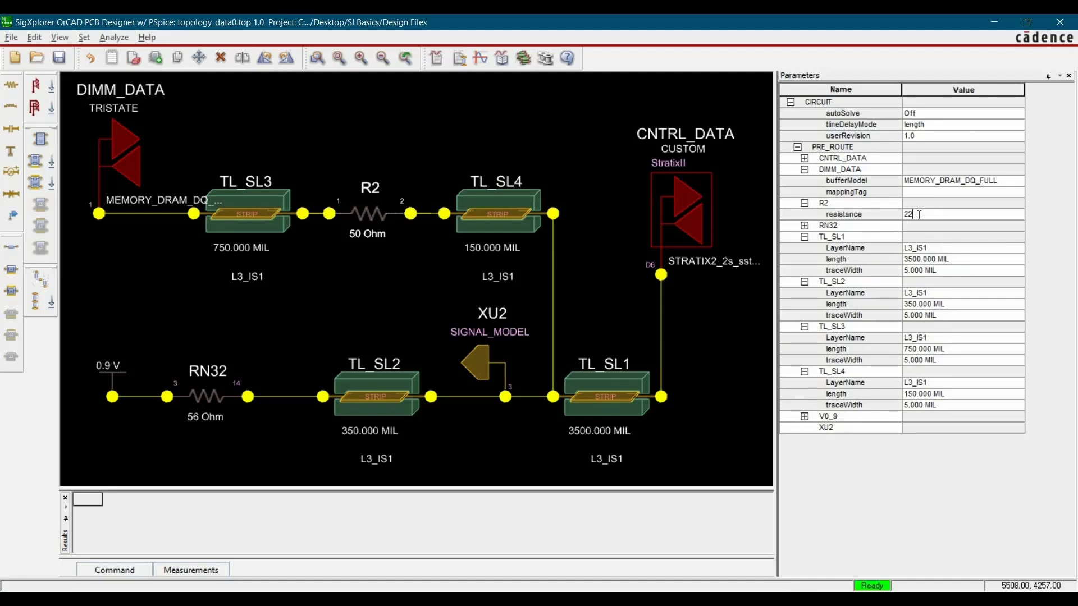
left_click(364, 323)
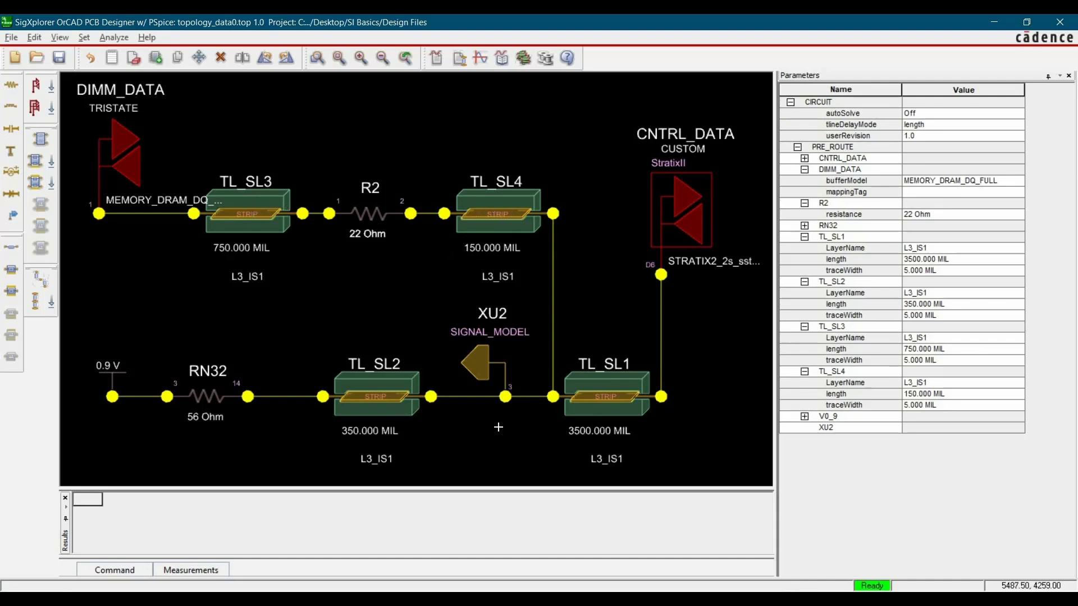
- View the trace model parameters and impedance of stripline TL_SL1, and save the topology
left_click(611, 378)
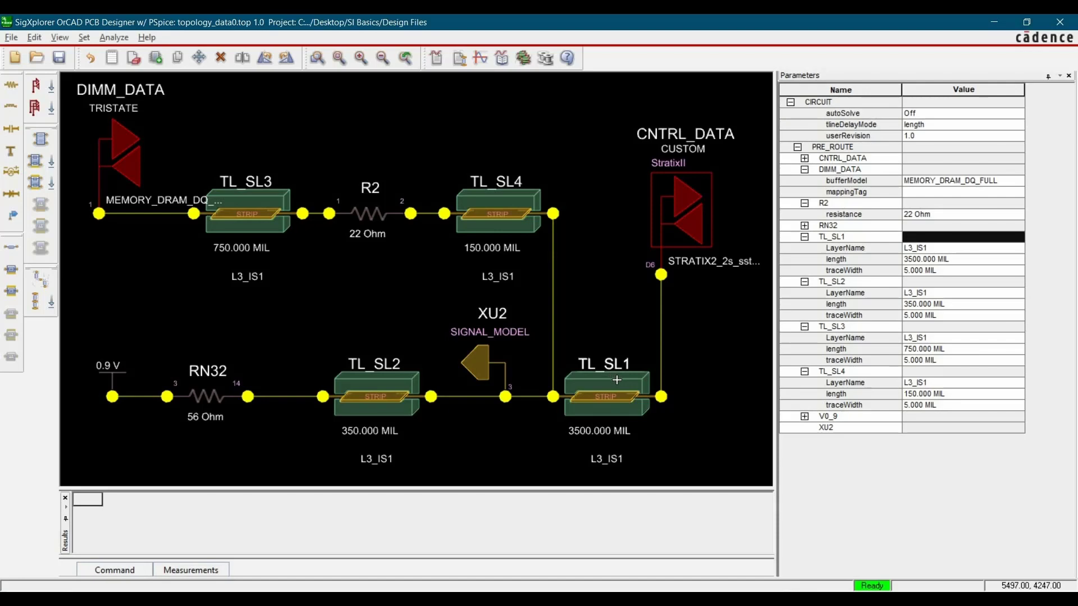
right_click(620, 383)
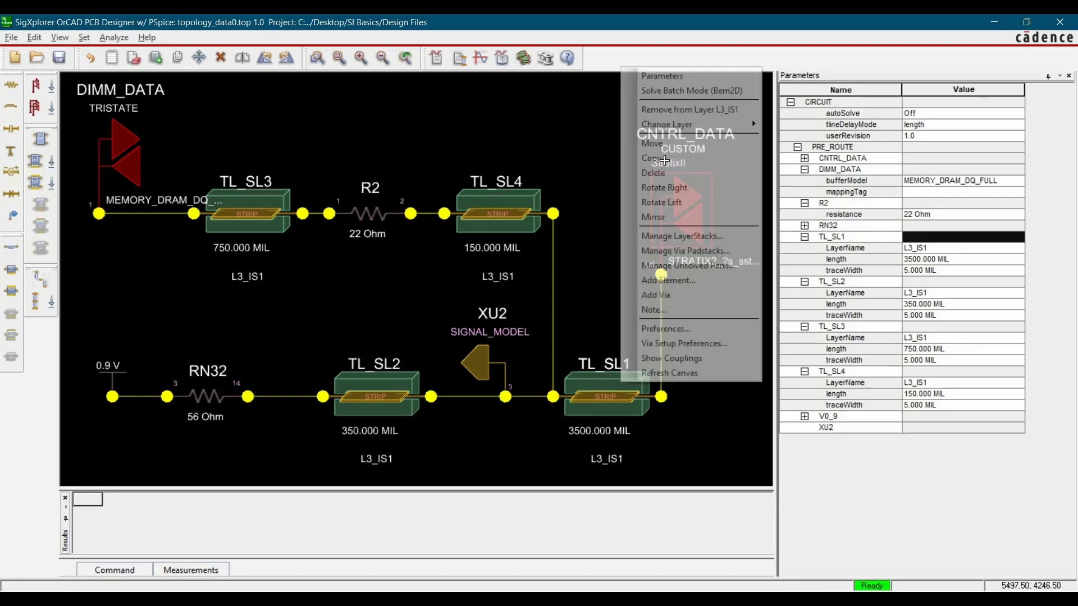
left_click(662, 75)
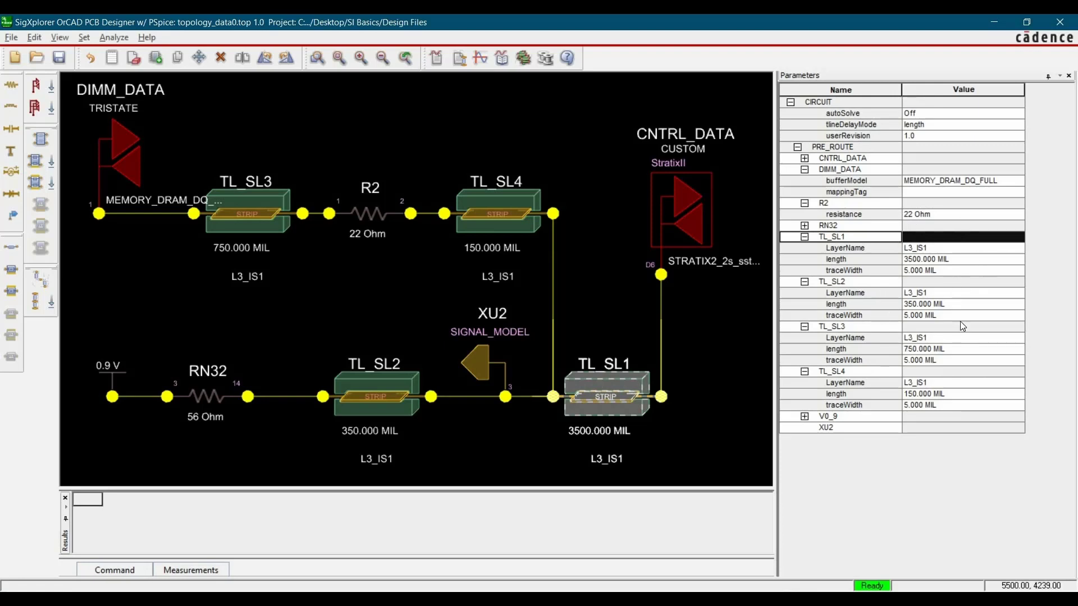
right_click(891, 237)
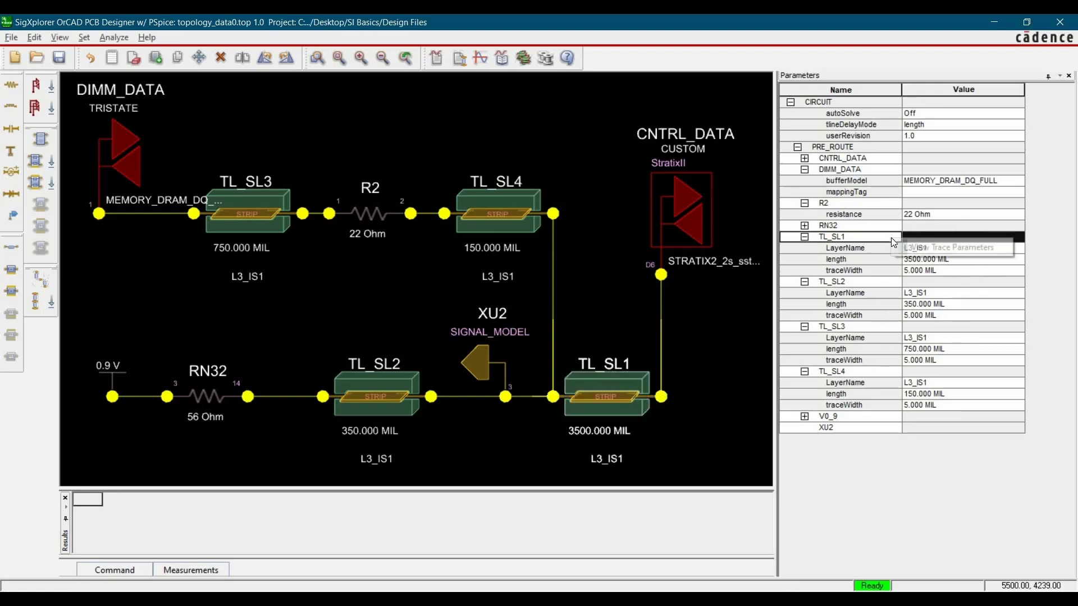
left_click(921, 248)
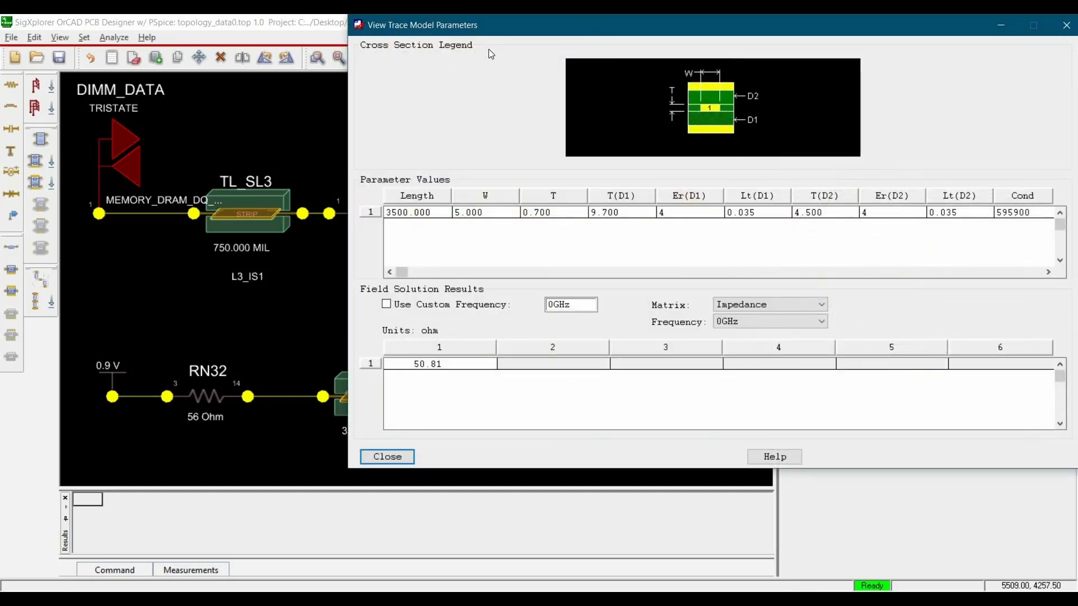
mouse_move(491, 25)
left_mouse_down()
mouse_move(371, 47)
mouse_move(254, 40)
left_mouse_up()
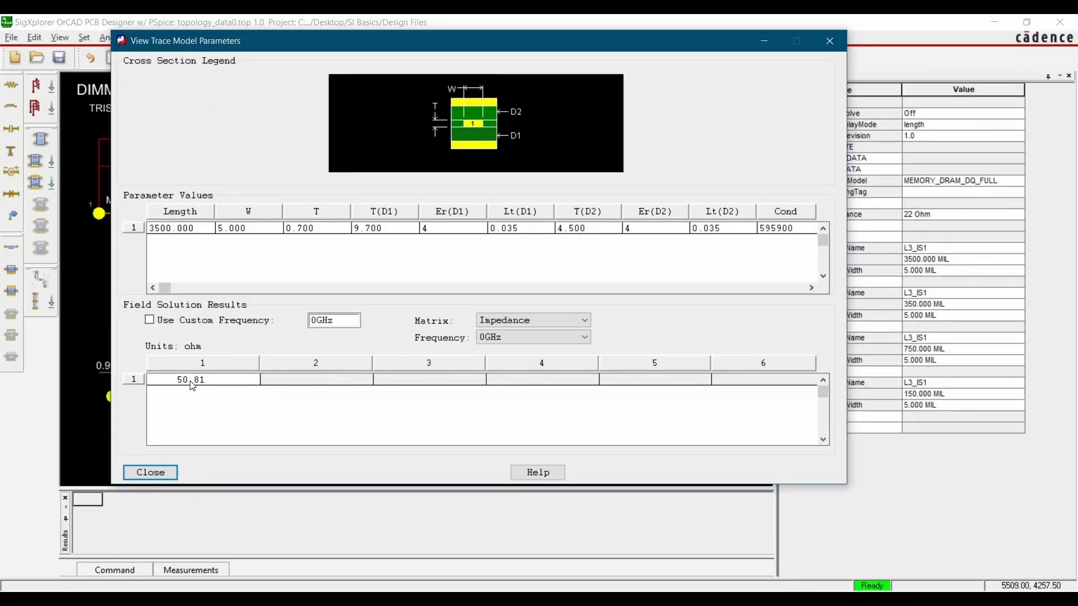
left_click(193, 382)
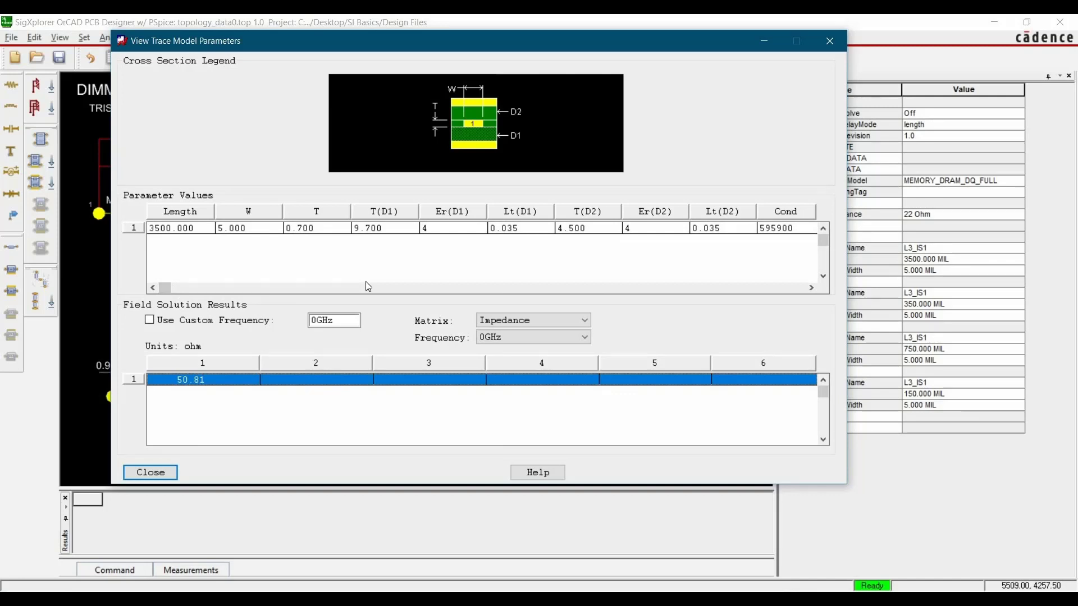
left_click(157, 472)
left_click(58, 62)
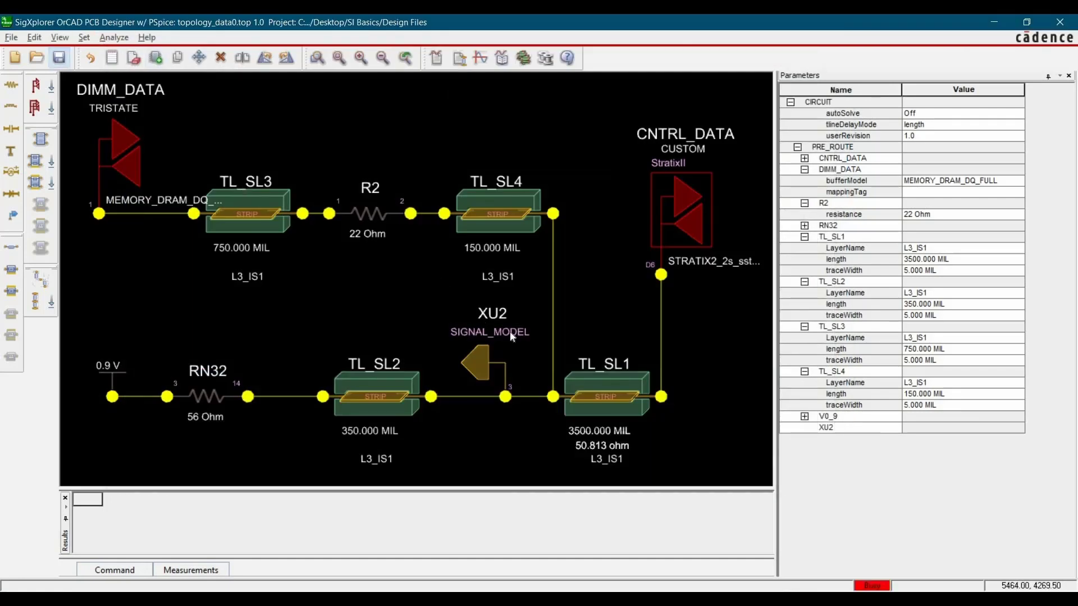
left_click(562, 341)
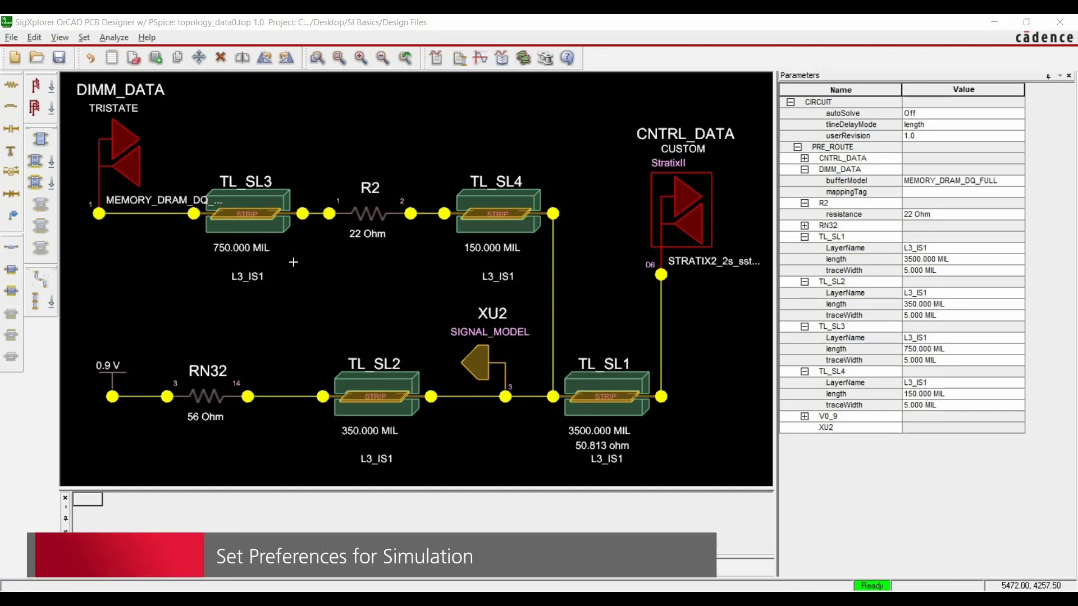
- Set the pulse stimulus switching frequency to 266MHz in the analysis preferences
left_click(115, 37)
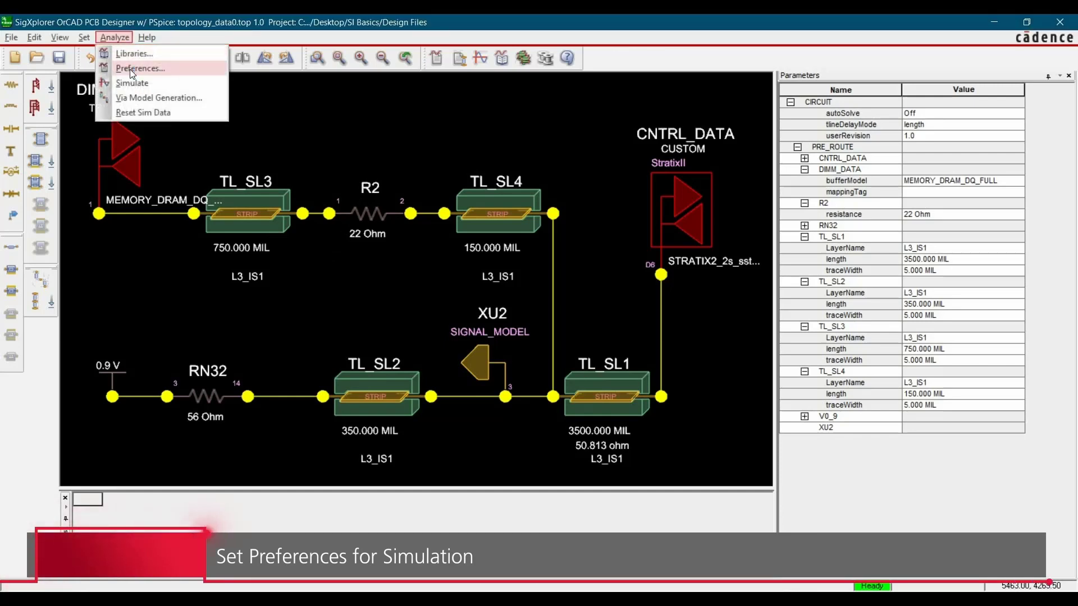
left_click(132, 69)
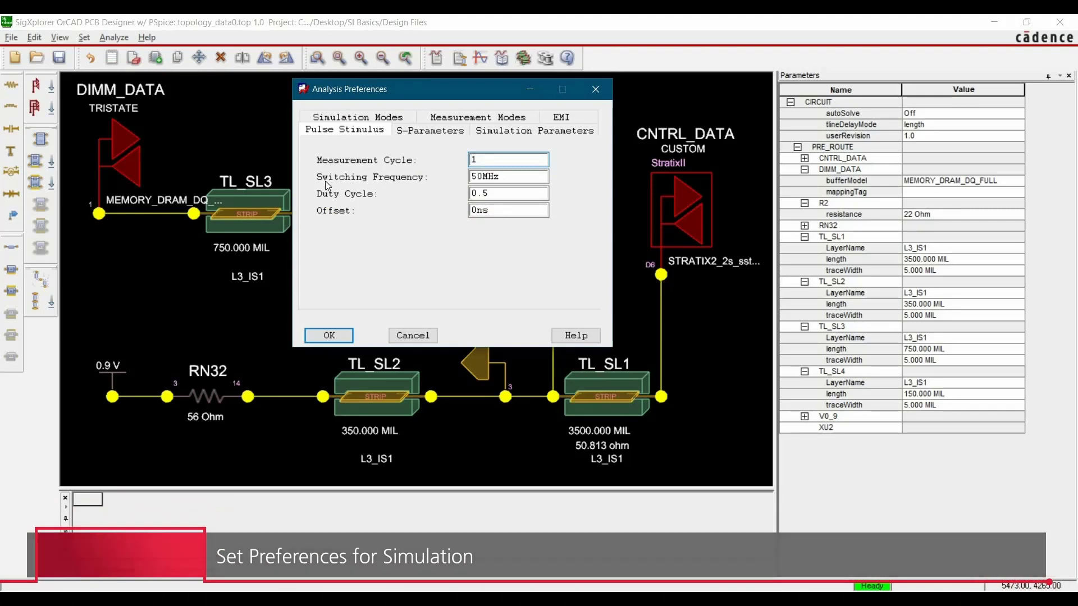
left_click(482, 176)
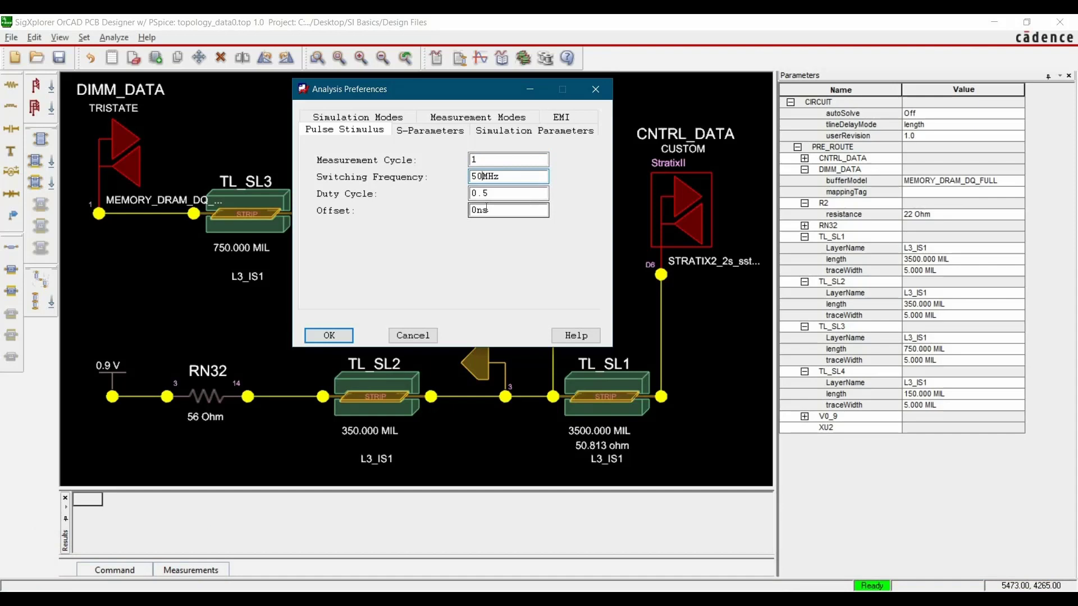
key("BackSpace")
key("BackSpace")
type("266")
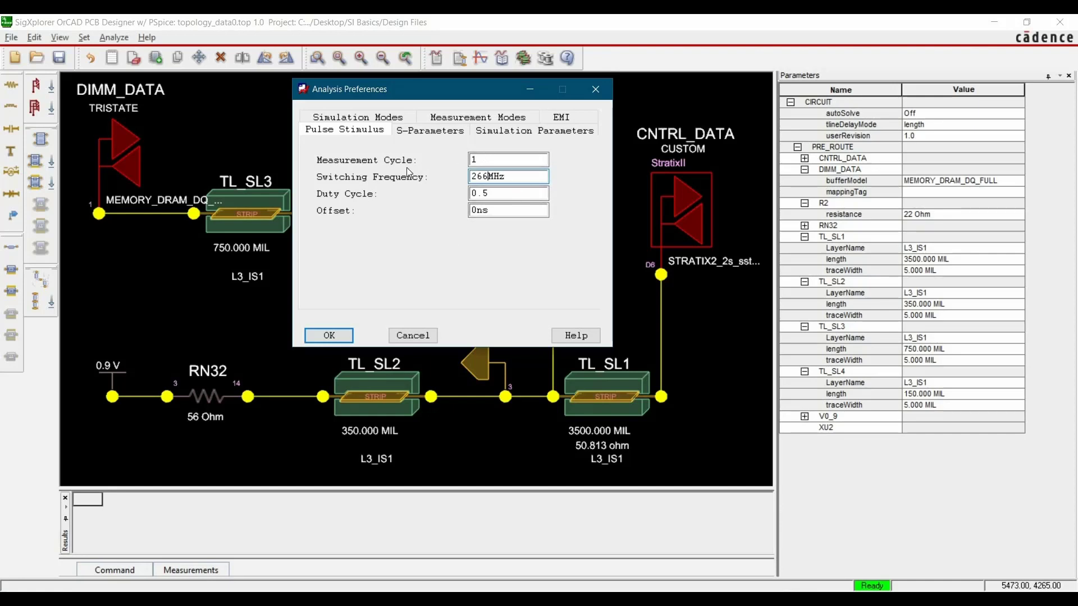
- Set the waveform resolution to 0.01ns in the simulation parameters
left_click(505, 132)
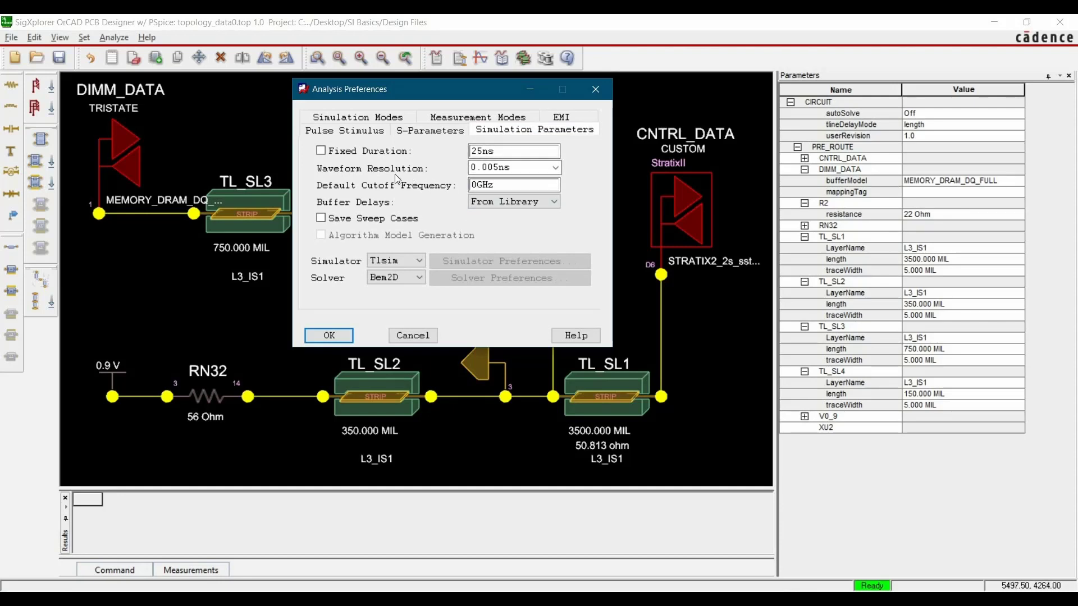
left_click(556, 168)
left_click(513, 226)
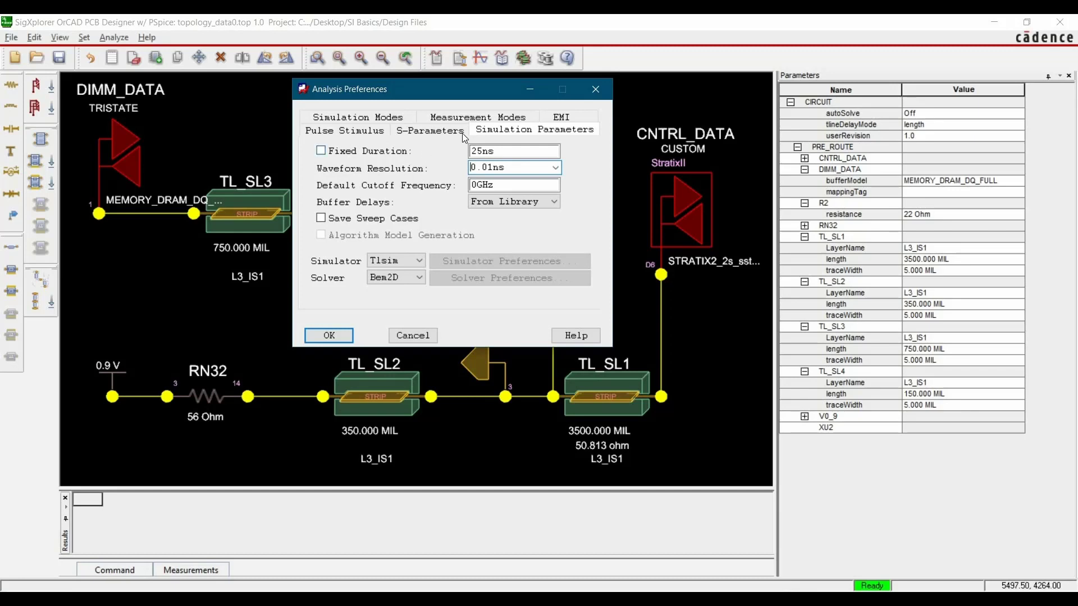
- Review the simulation modes, set the receiver measurement location to Die, and accept the analysis preferences
left_click(382, 119)
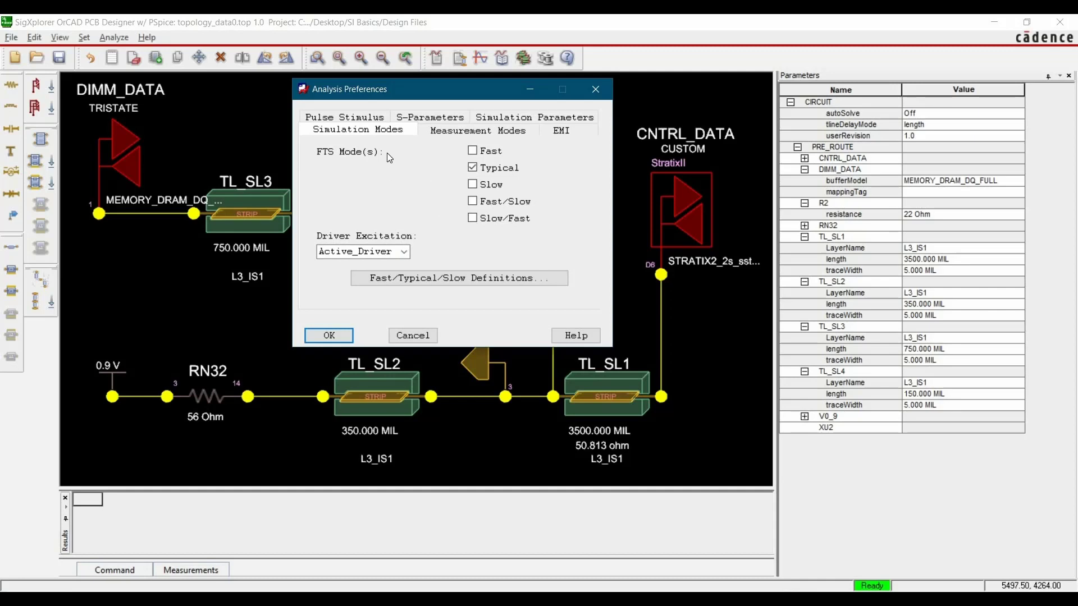
left_click(455, 130)
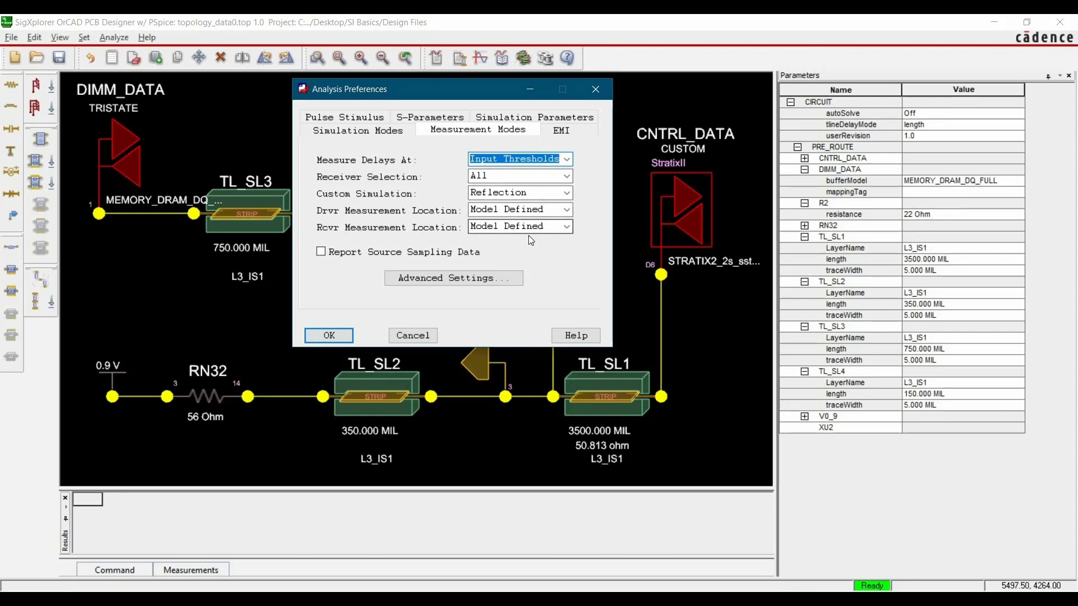
left_click(566, 227)
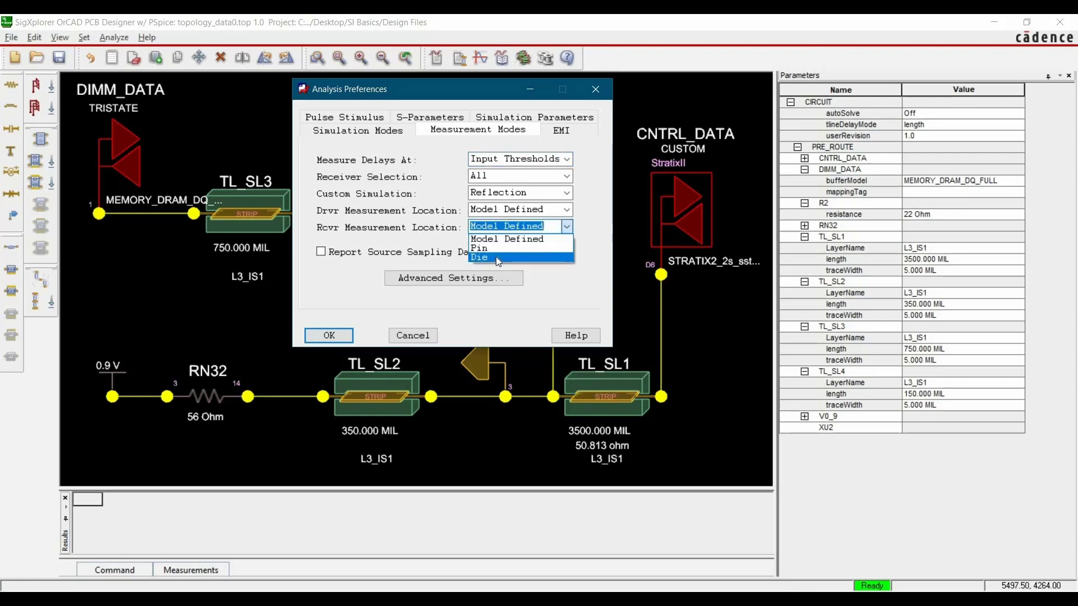
left_click(497, 257)
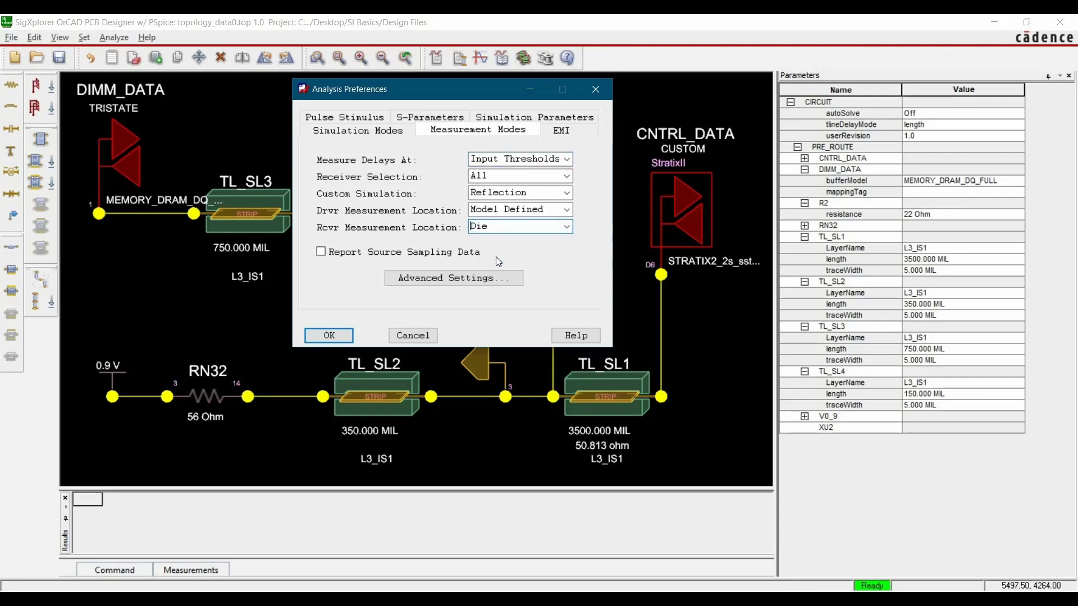
left_click(331, 336)
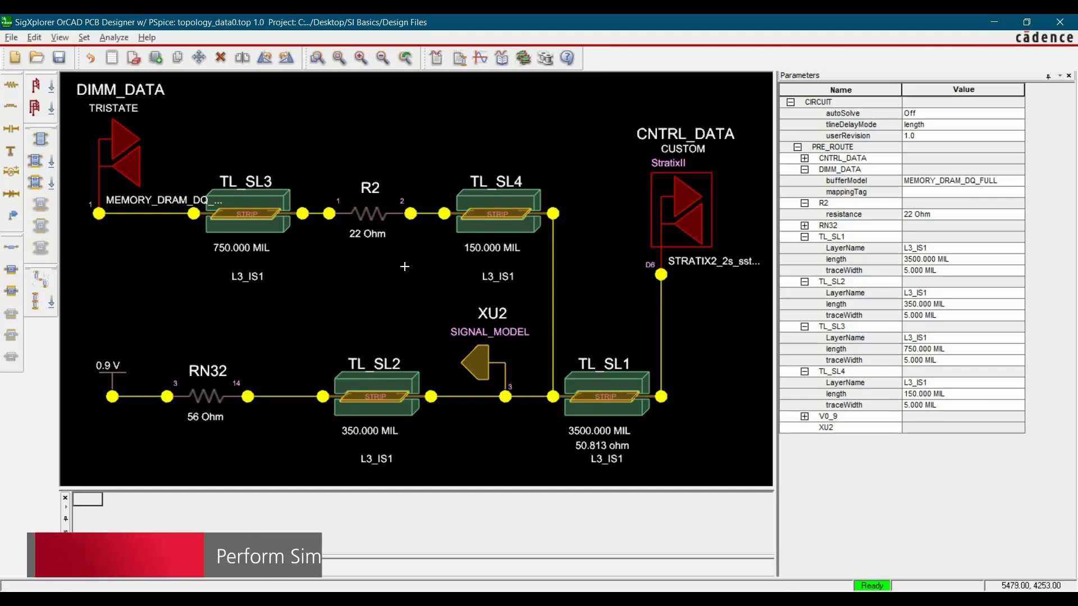
- Run the reflection simulation of the lossy topology and maximize the resulting SigWave waveform window
left_click(112, 38)
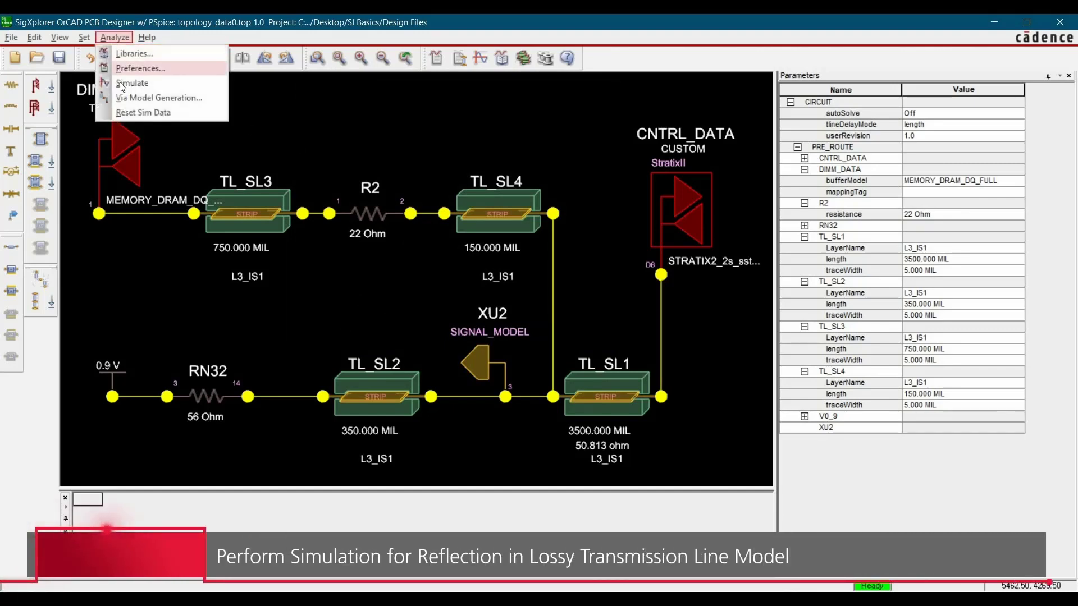
left_click(121, 83)
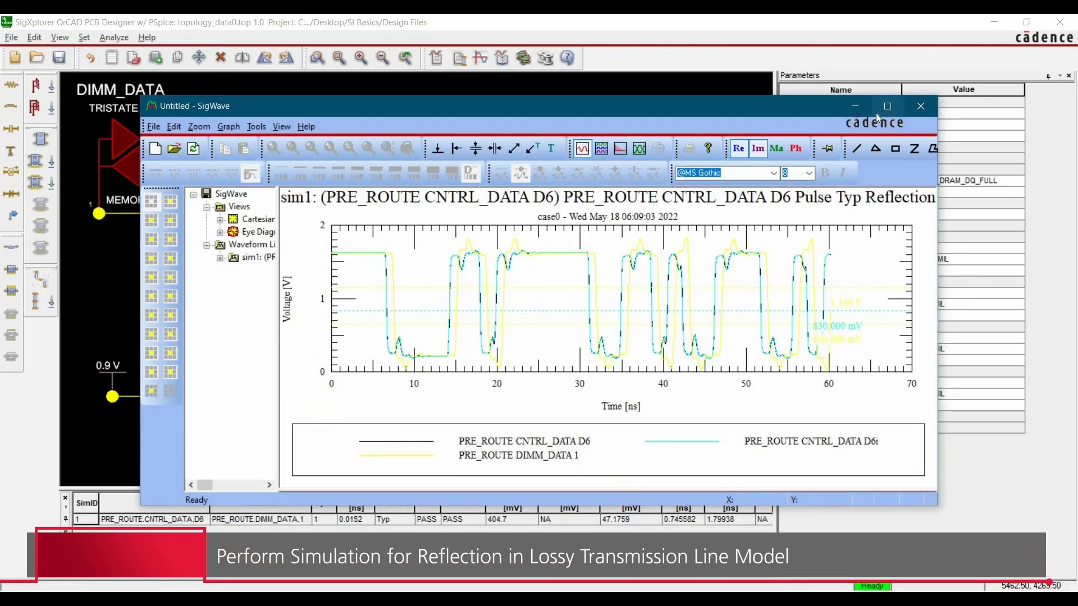
left_click(888, 107)
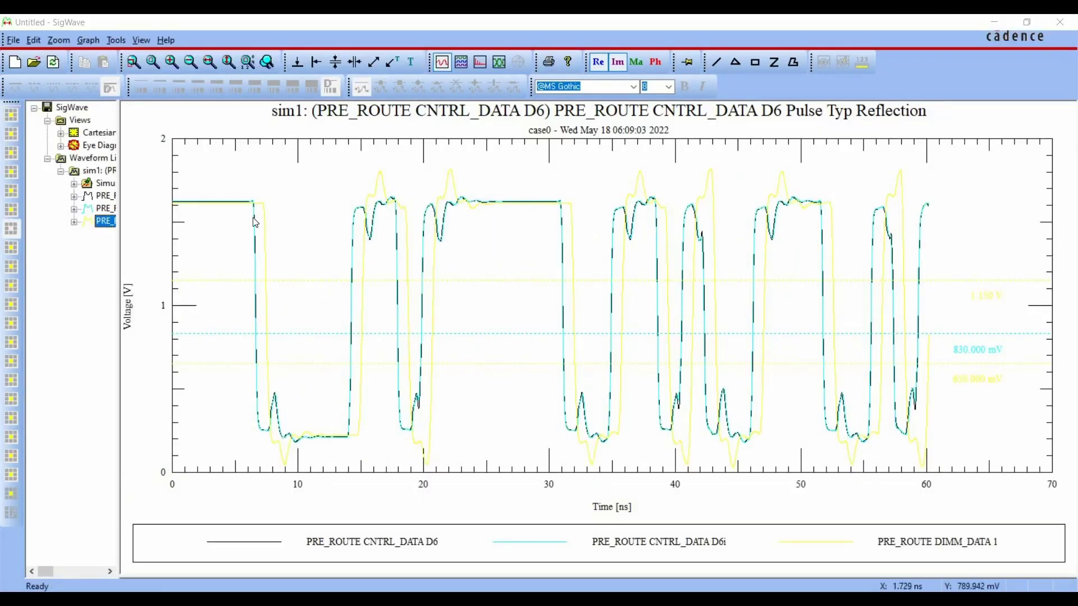